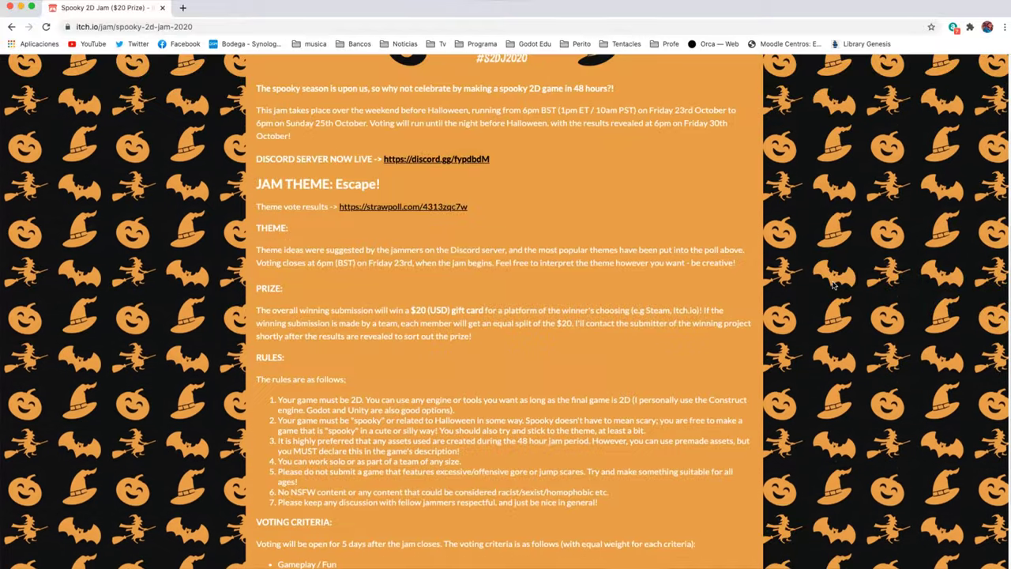
scroll(833, 285, "down", 2)
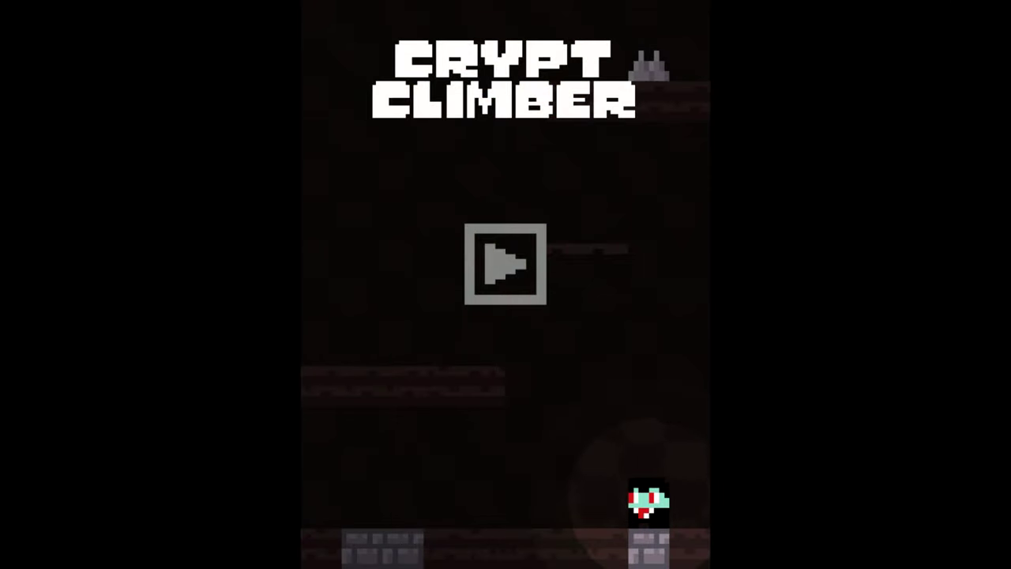
left_click(503, 263)
key("space")
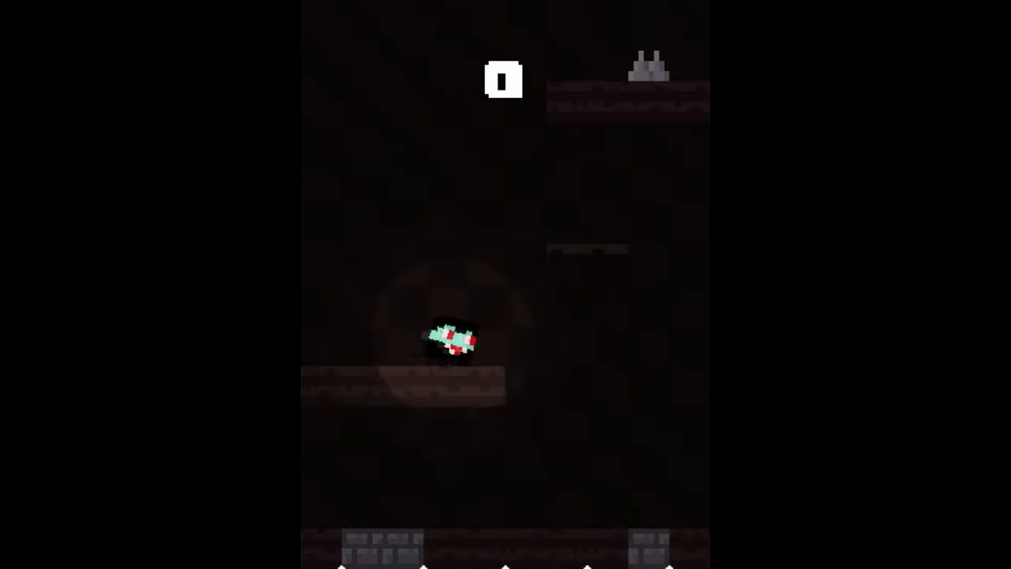
key("space")
key("space")
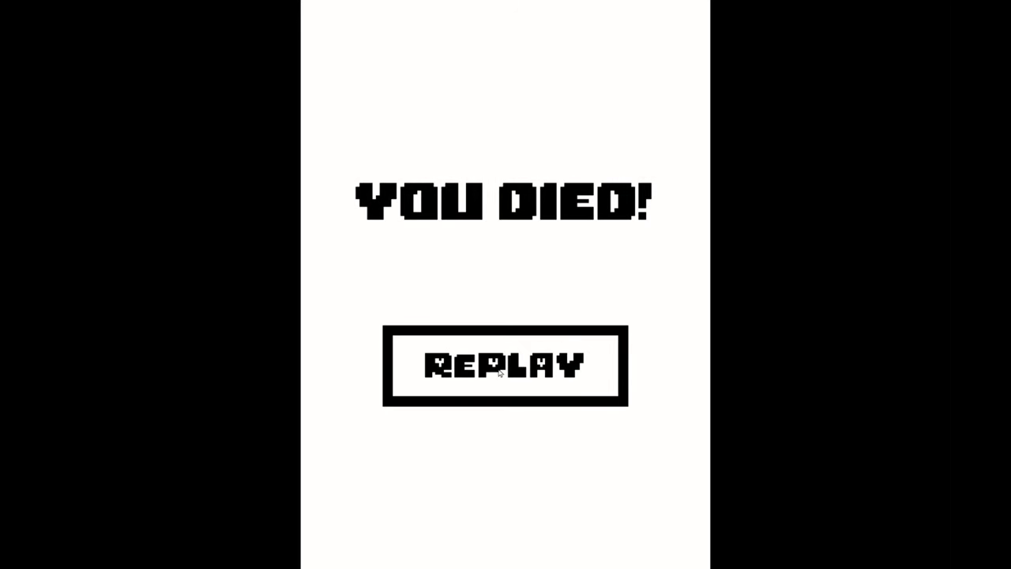
left_click(495, 366)
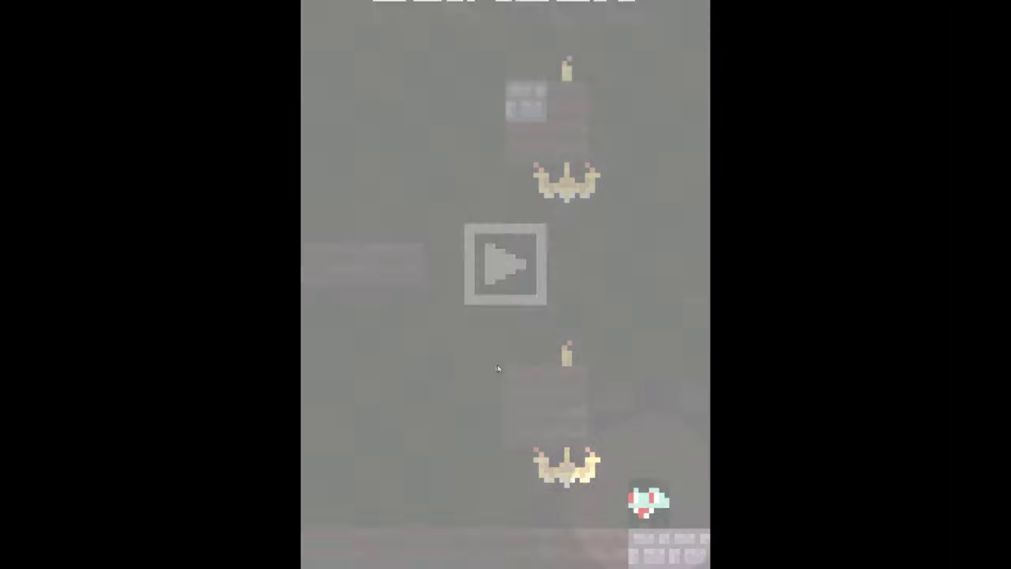
left_click(506, 265)
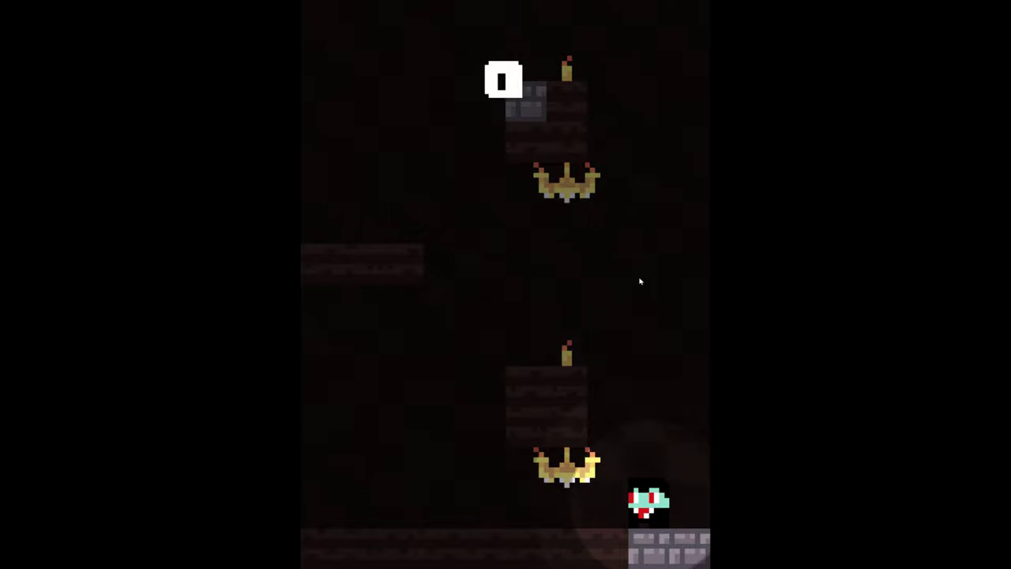
left_click(640, 281)
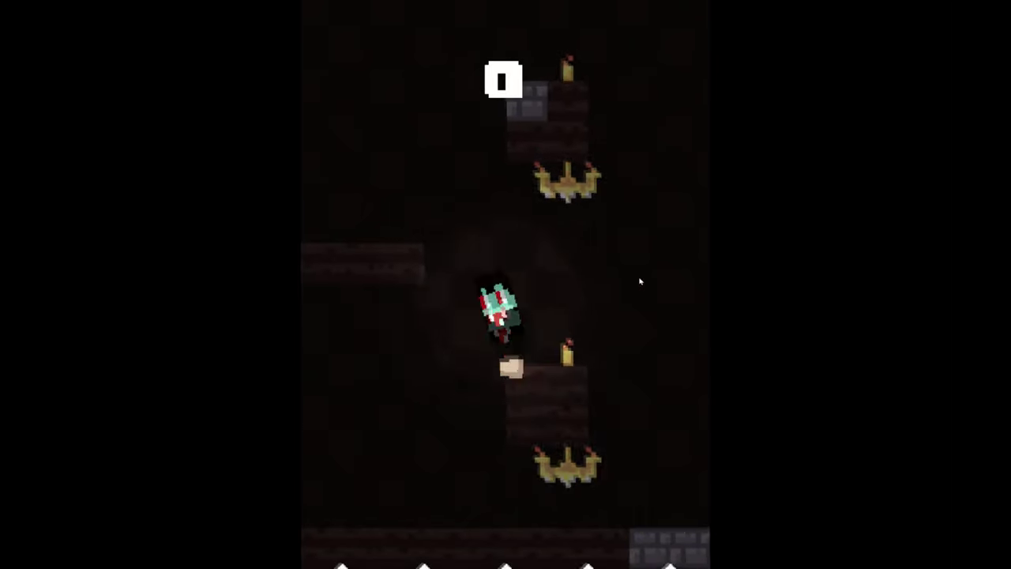
left_click(640, 281)
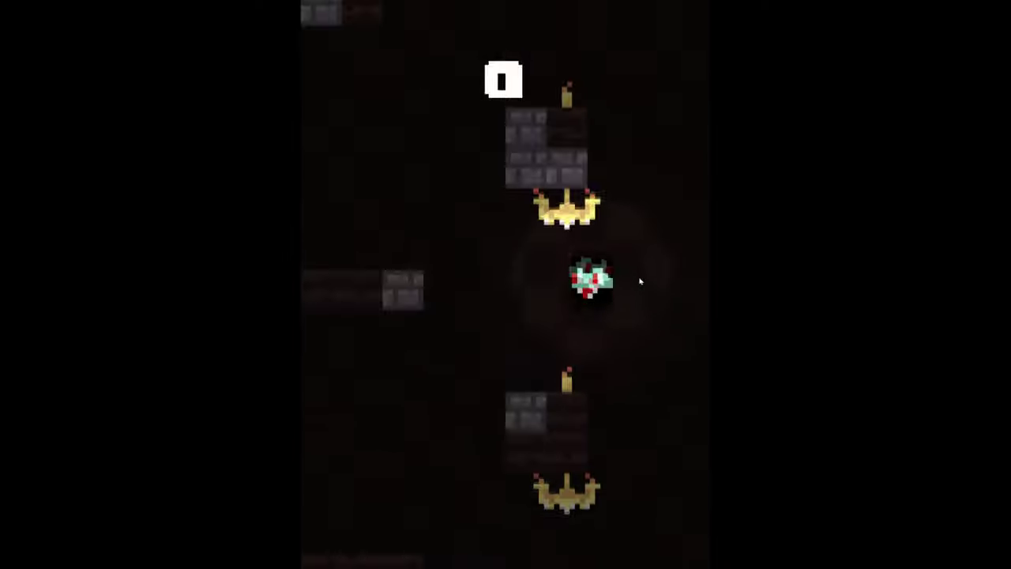
left_click(640, 282)
left_click(640, 281)
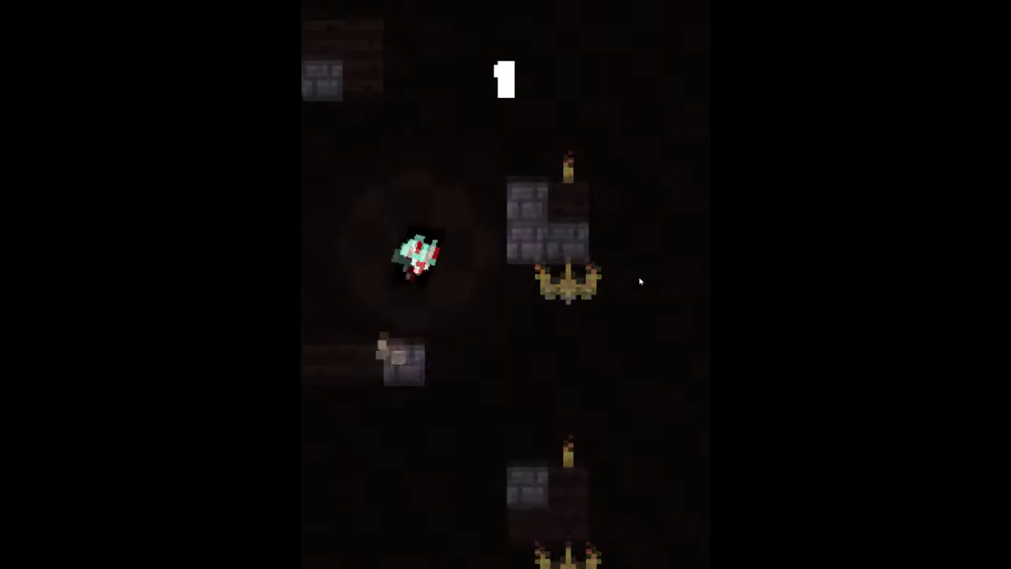
left_click(640, 281)
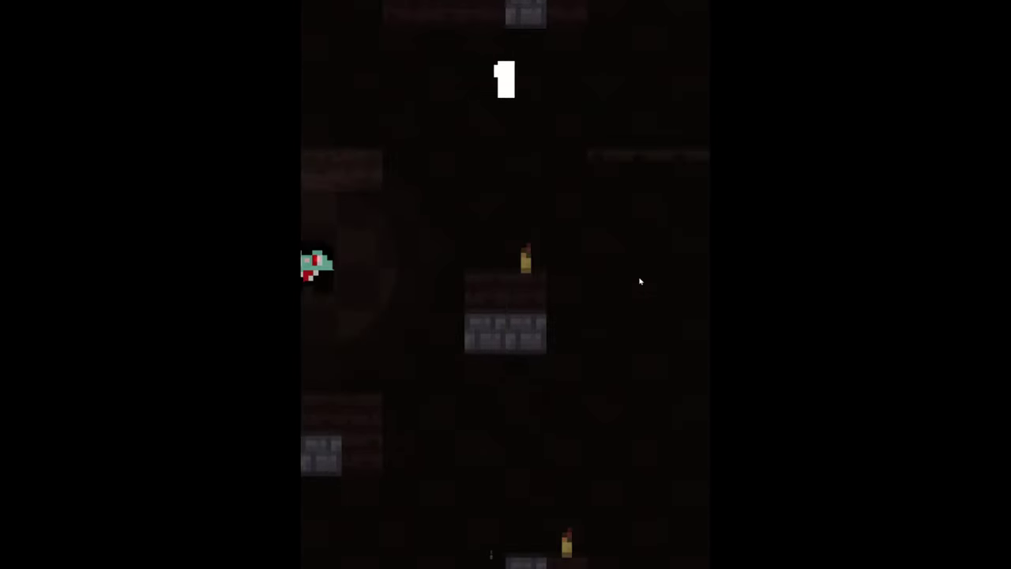
left_click(640, 282)
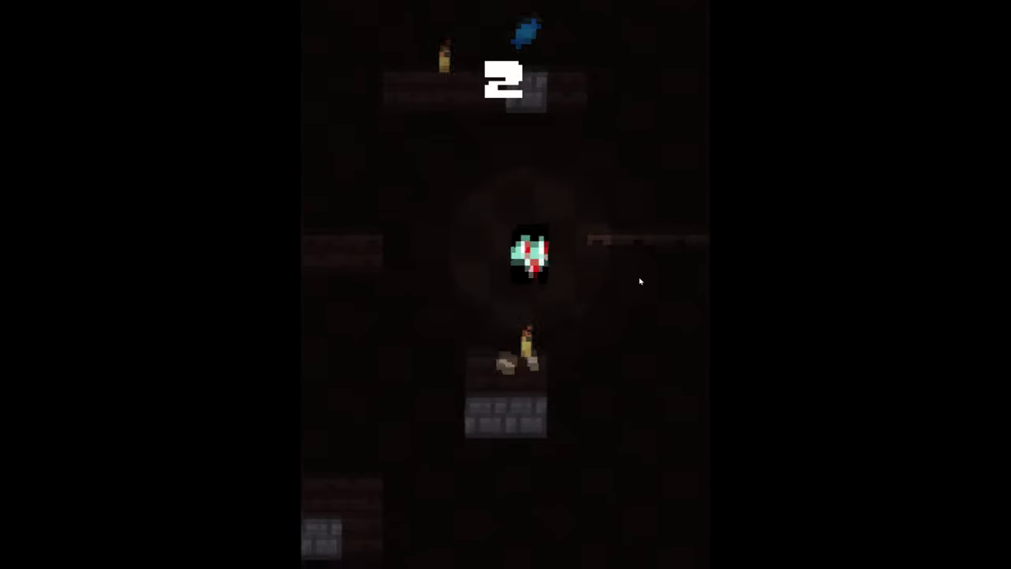
left_click(640, 281)
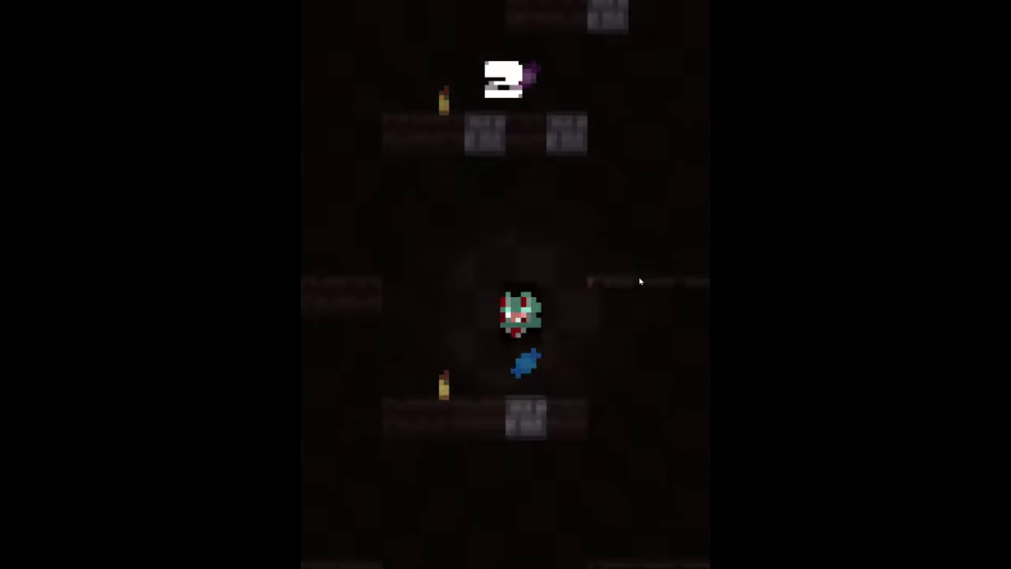
left_click(640, 281)
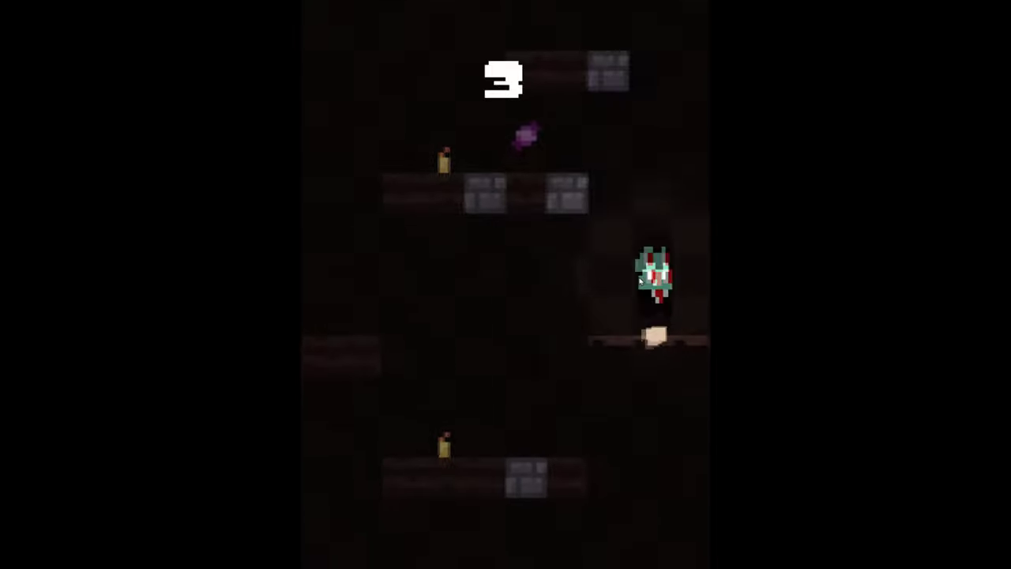
left_click(640, 281)
left_click(640, 282)
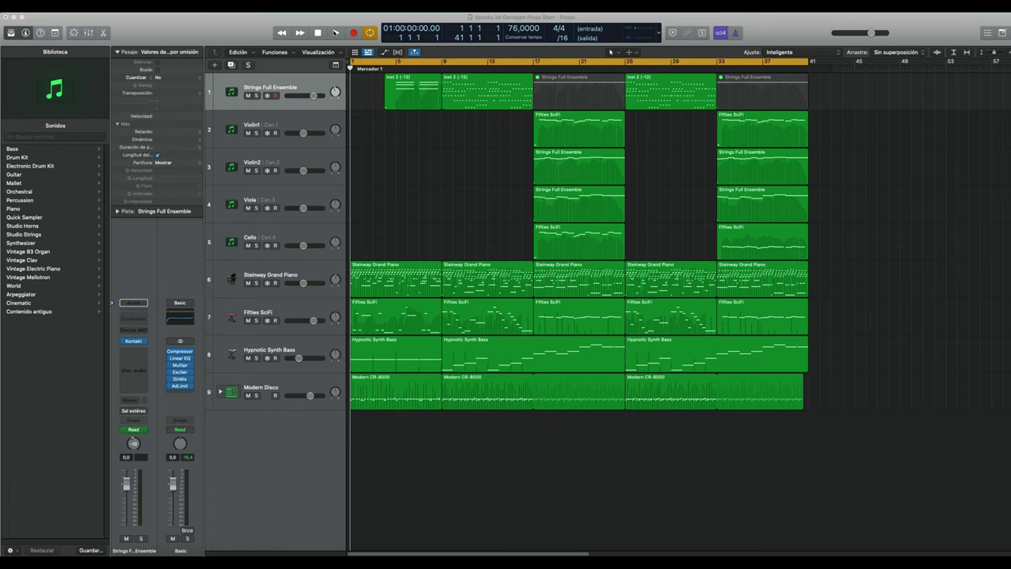
Play the song from the start and inspect the first Fifties SciFi region's notes and its Retro Synth settings
left_click(335, 33)
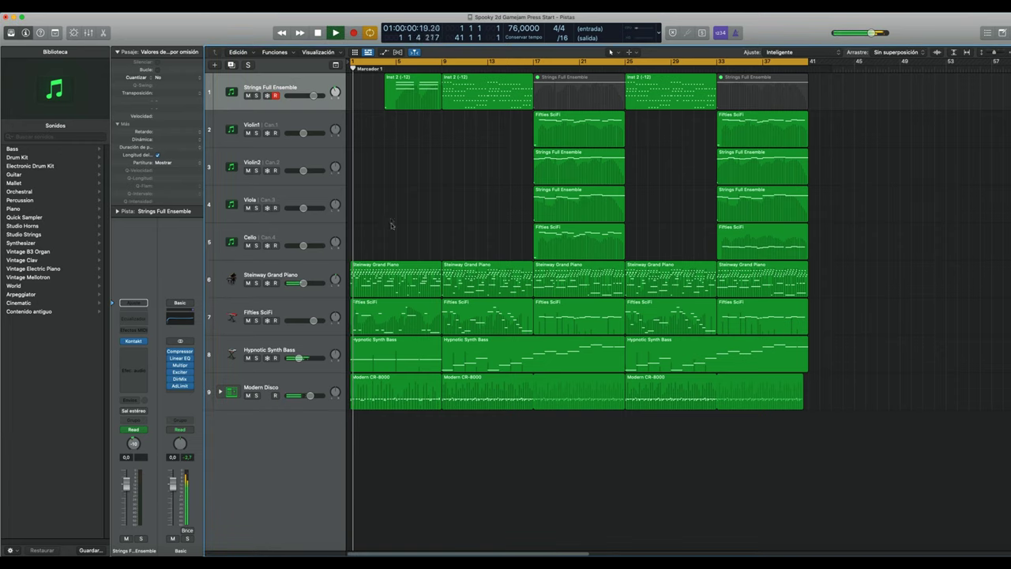
double_click(388, 324)
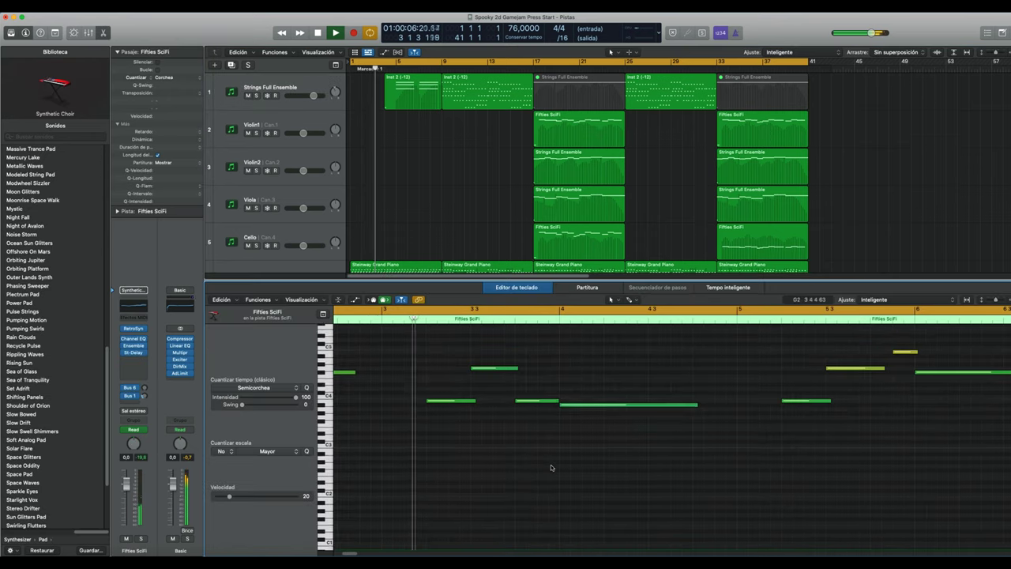
left_click(134, 329)
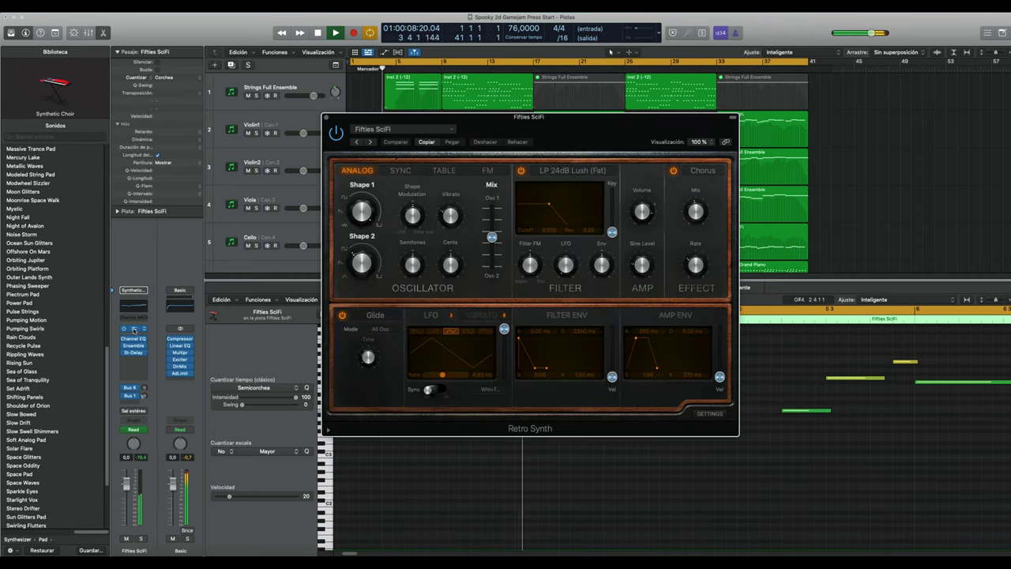
left_click_drag(542, 125, 261, 26)
scroll(735, 425, "up", 2)
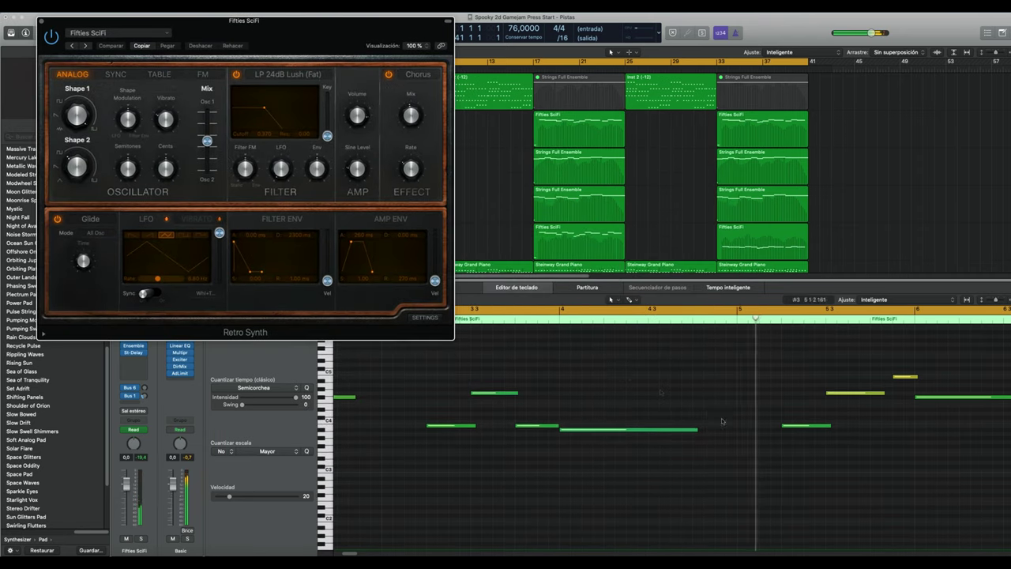
left_click(43, 22)
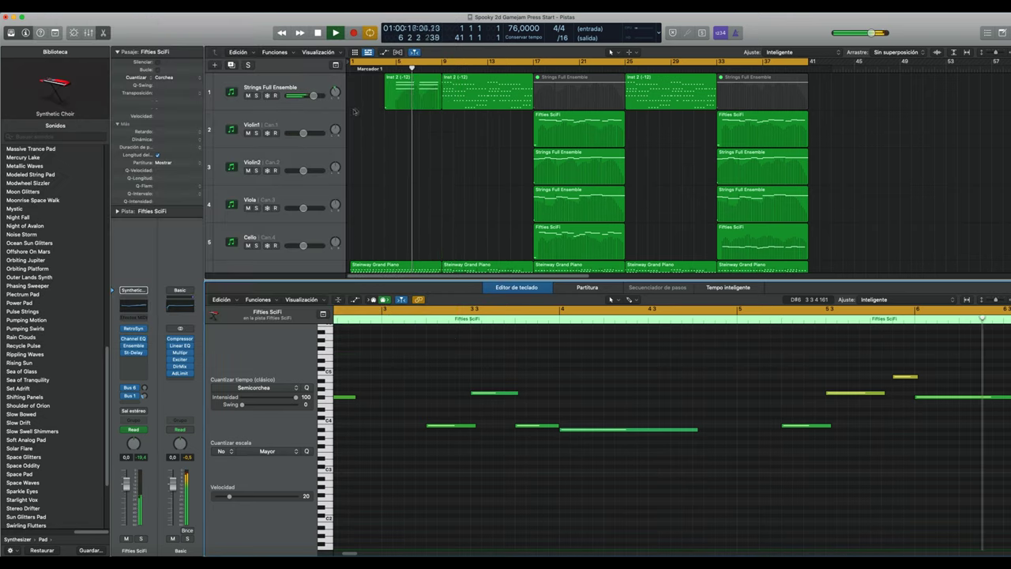
Inspect the notes of the first Strings Full Ensemble region and its Cinematic Studio Strings instrument in Kontakt
left_click(399, 93)
mouse_move(140, 346)
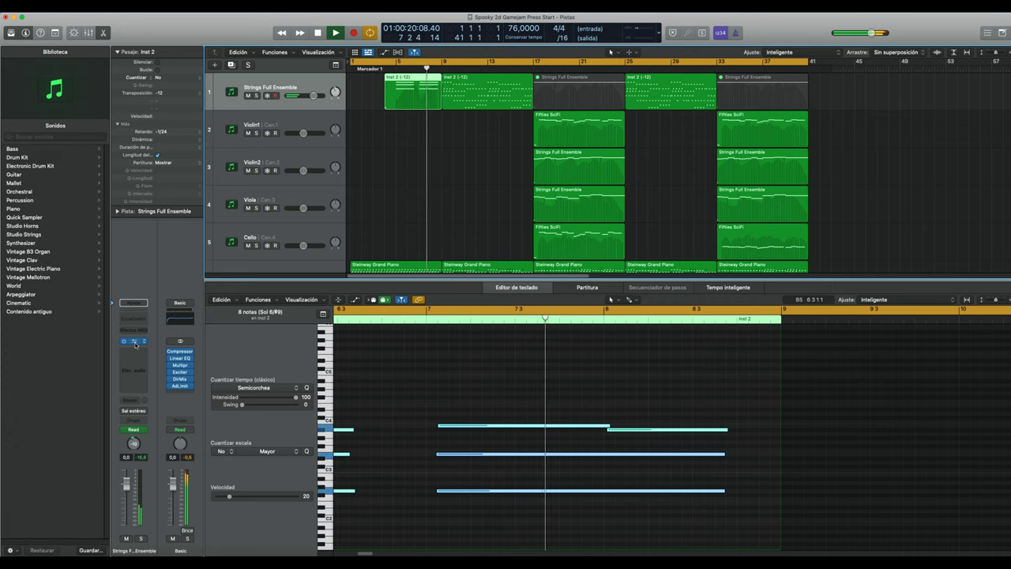
left_click(134, 342)
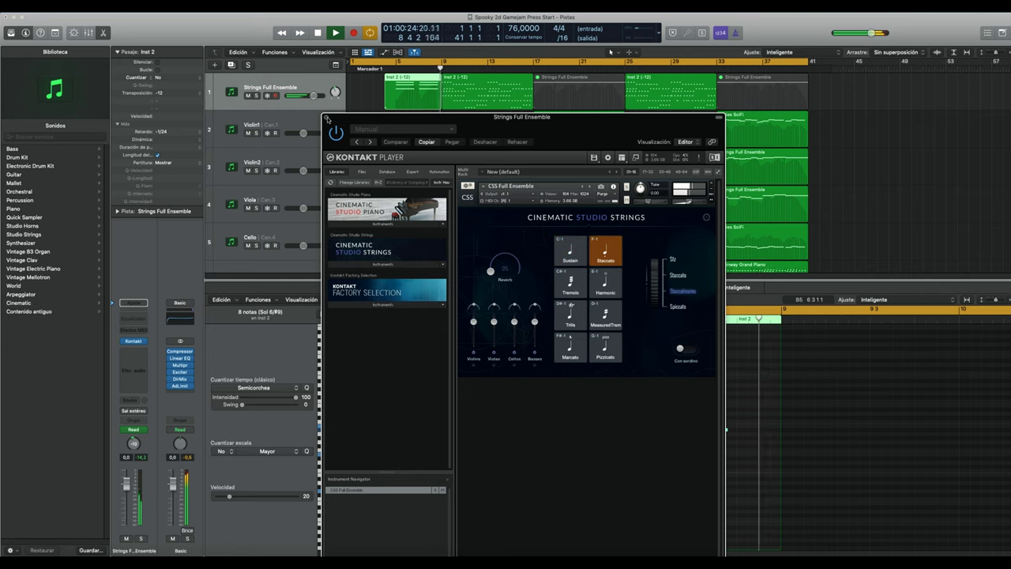
left_click(326, 117)
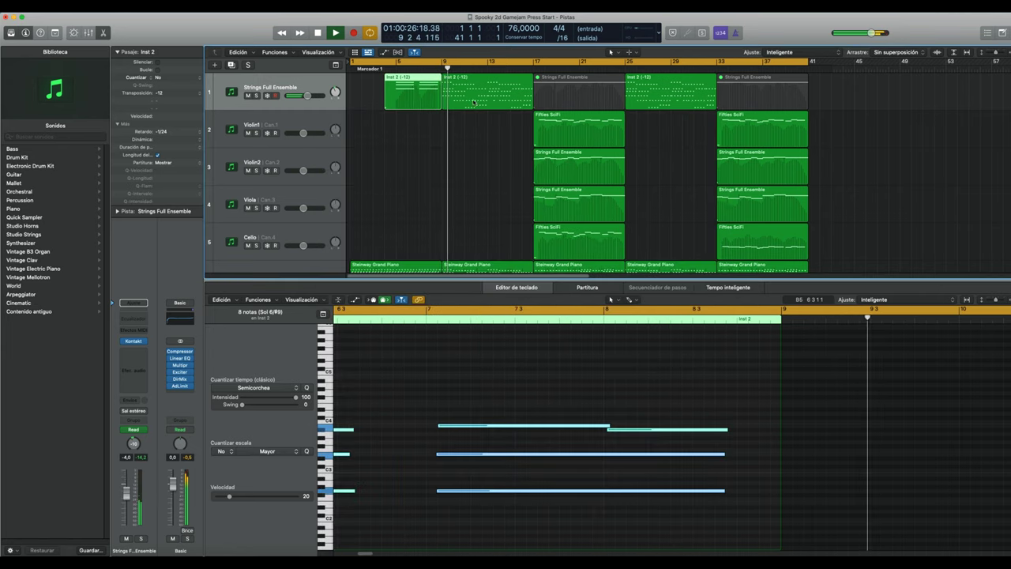
Inspect the Modern Disco track's drum region at bar 9 and browse its kit pads in Drum Machine Designer
scroll(497, 238, "down", 5)
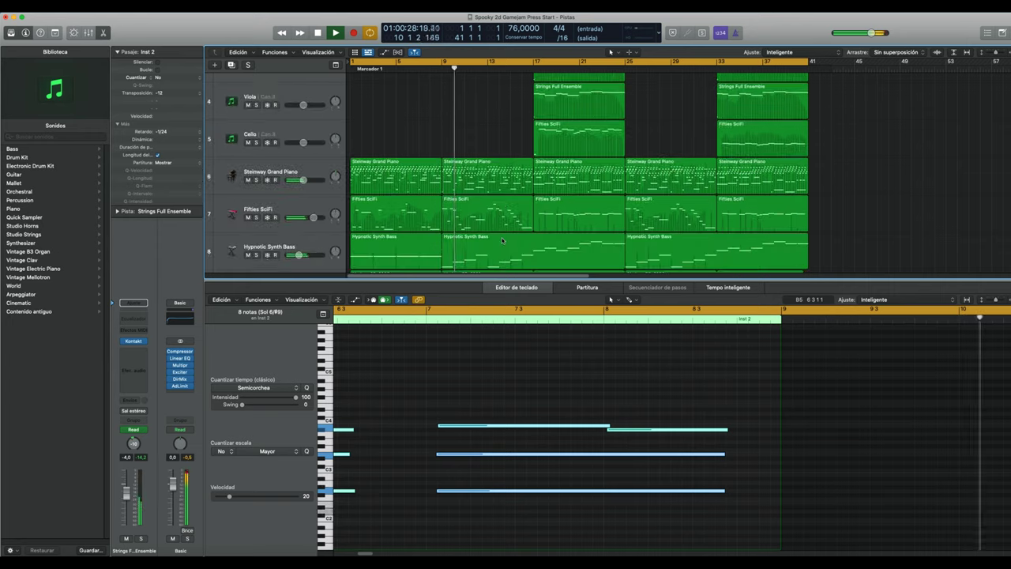
scroll(493, 238, "down", 2)
left_click(466, 246)
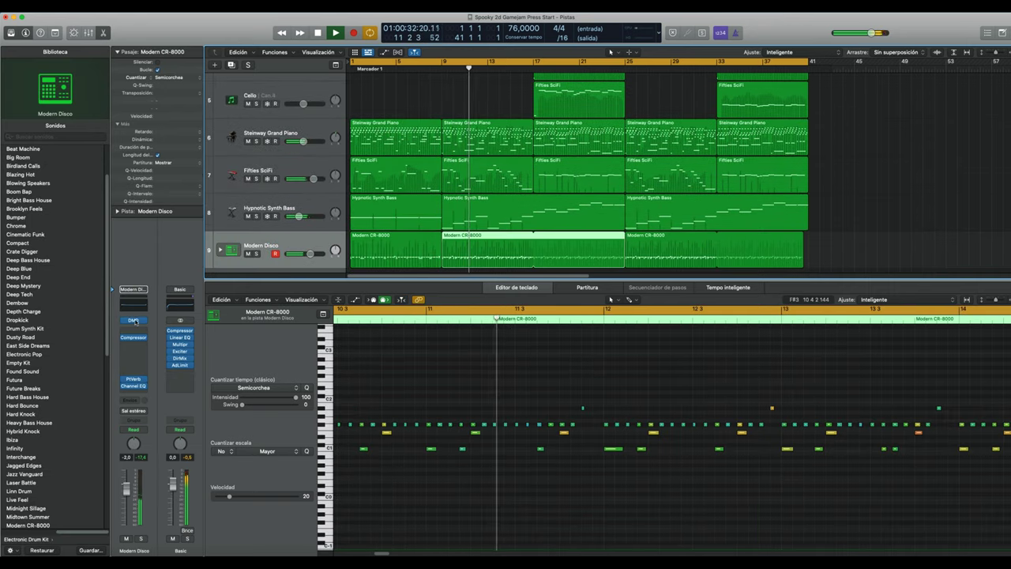
left_click(134, 320)
left_click_drag(700, 218, 297, 98)
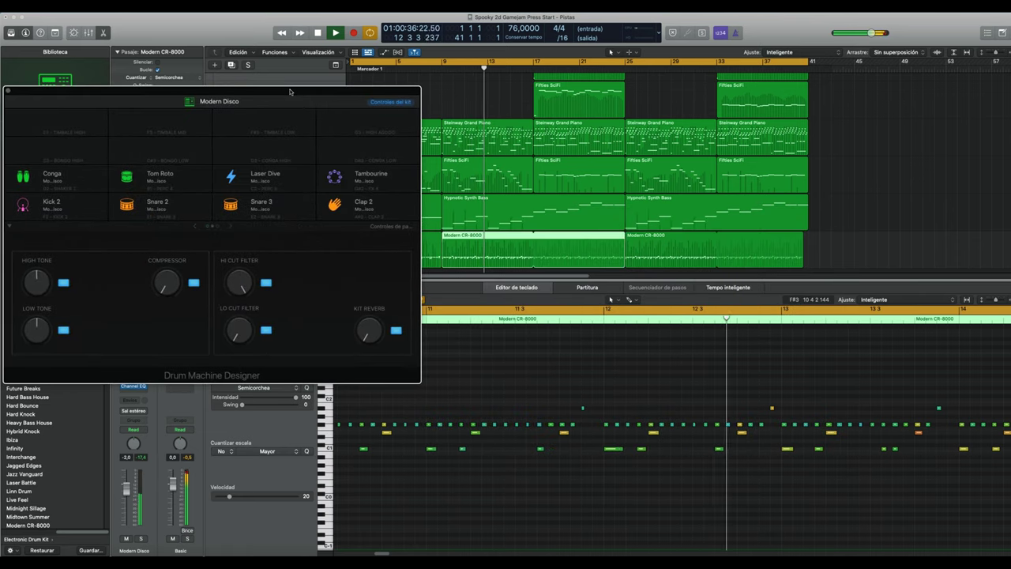
left_click(198, 227)
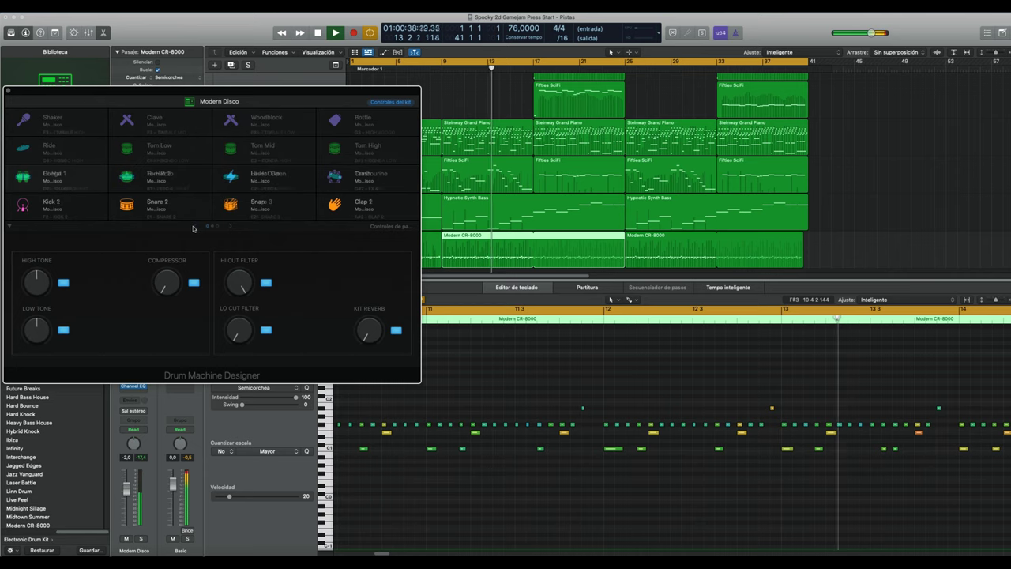
left_click(9, 92)
View the notes of the Steinway Grand Piano region at bar 9, and of the Violin1, Violin2, Viola and Cello regions at bar 17 together
left_click(503, 145)
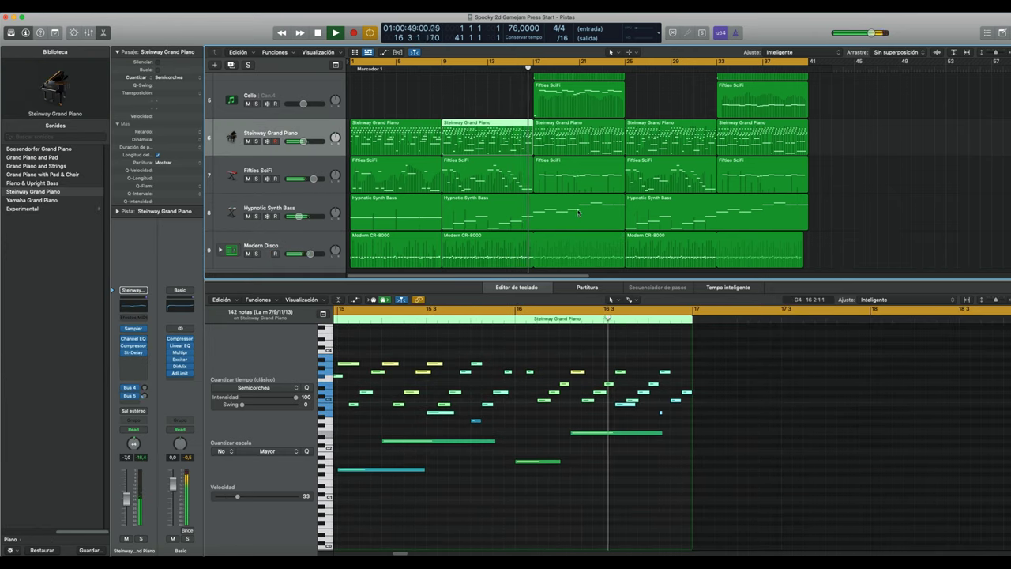
left_click(579, 99)
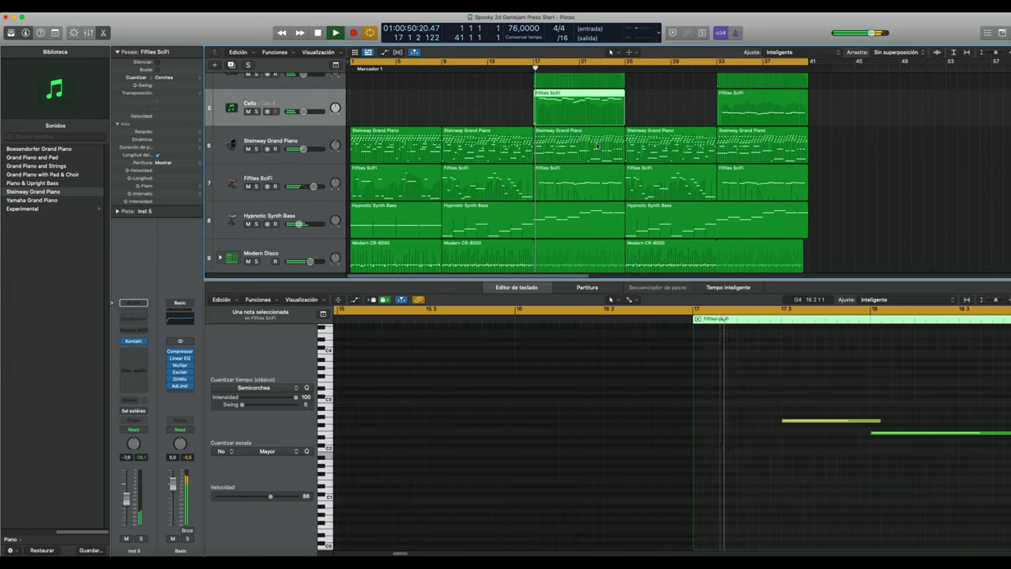
scroll(597, 144, "up", 3)
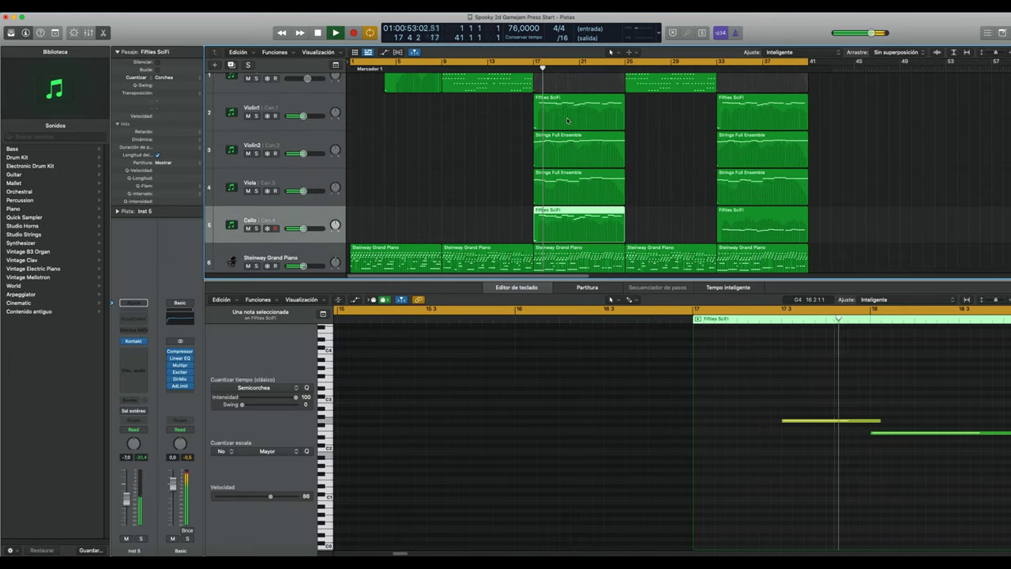
left_click(570, 118, "shift")
left_click(579, 150, "shift")
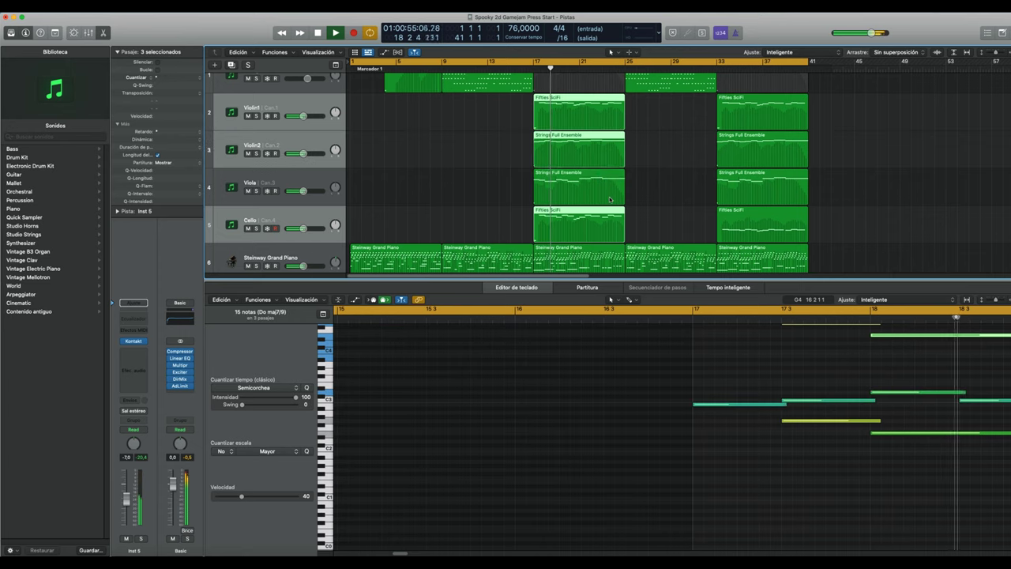
left_click(579, 188, "shift")
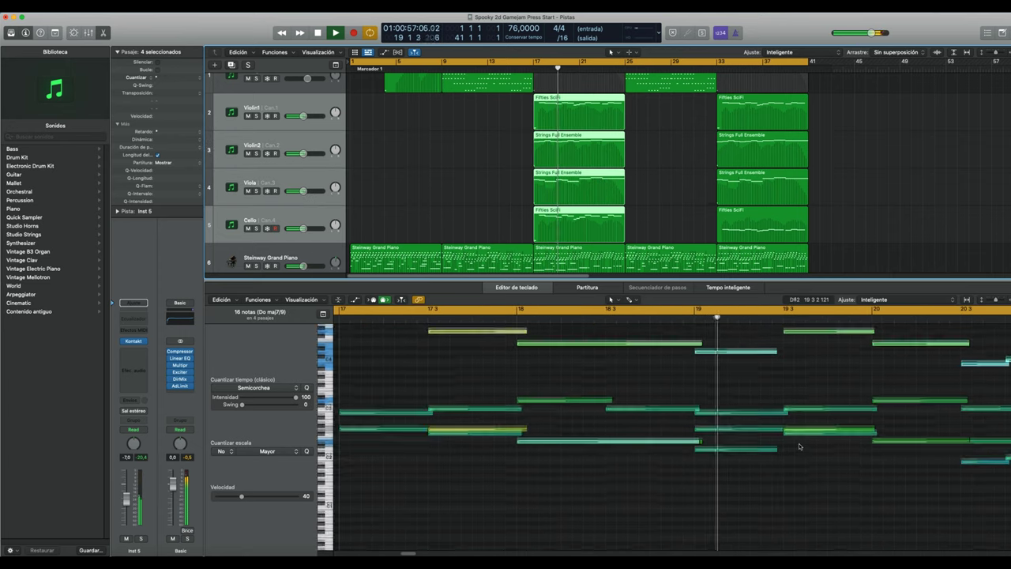
scroll(798, 446, "down", 1)
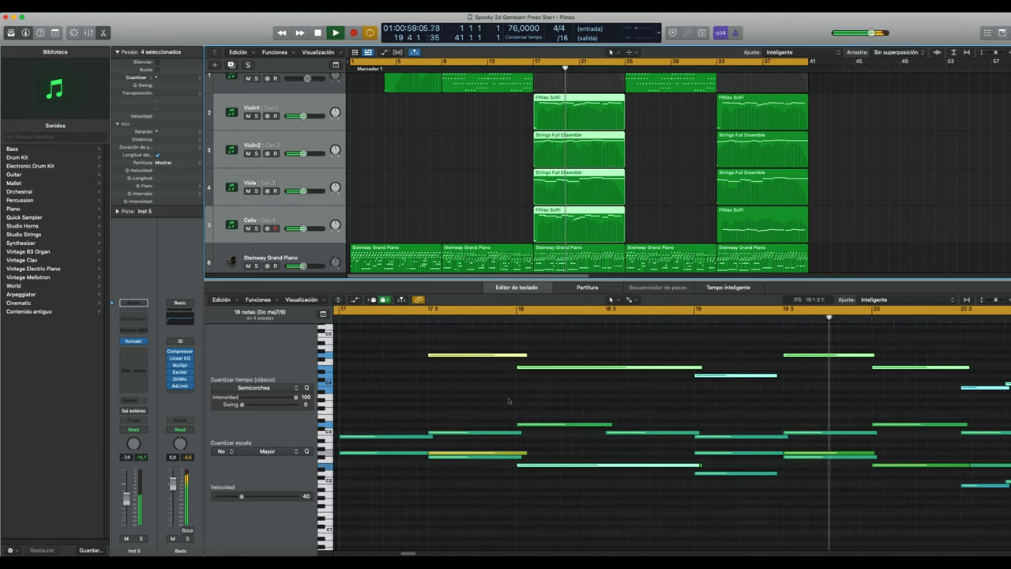
Display the Modulation automation of the four selected string regions and make the note editor follow the playhead
key("a")
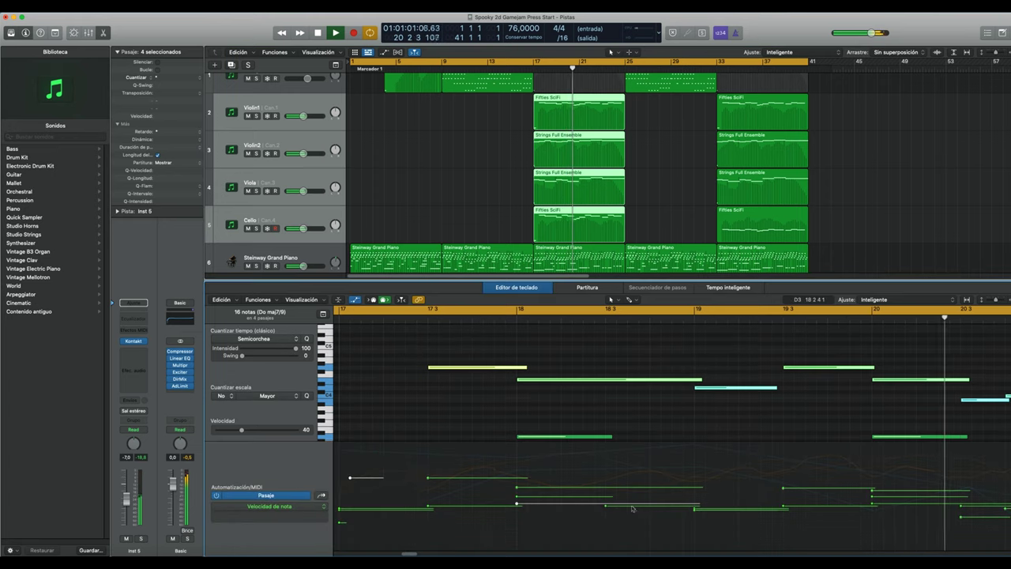
left_click(322, 510)
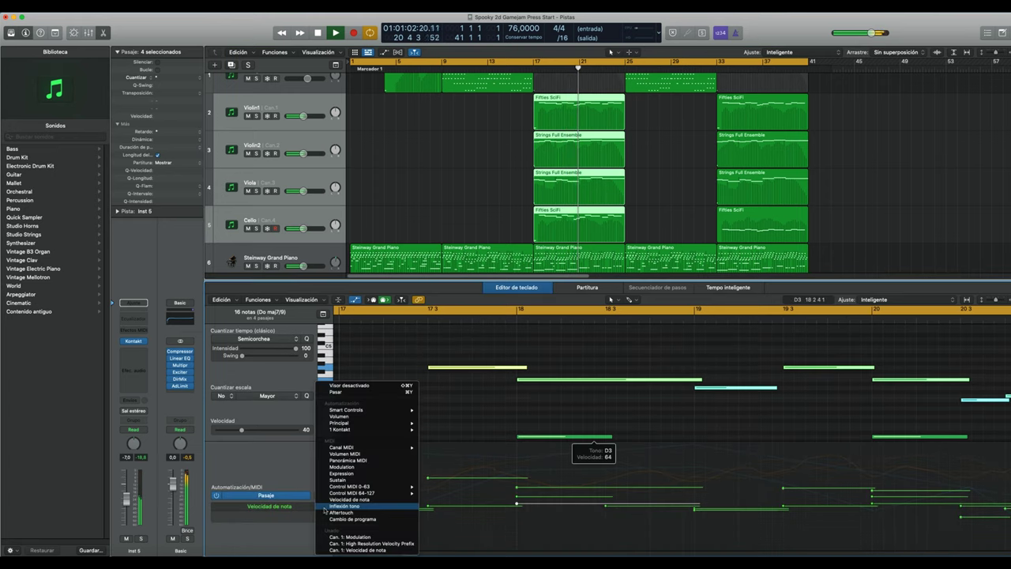
left_click(352, 467)
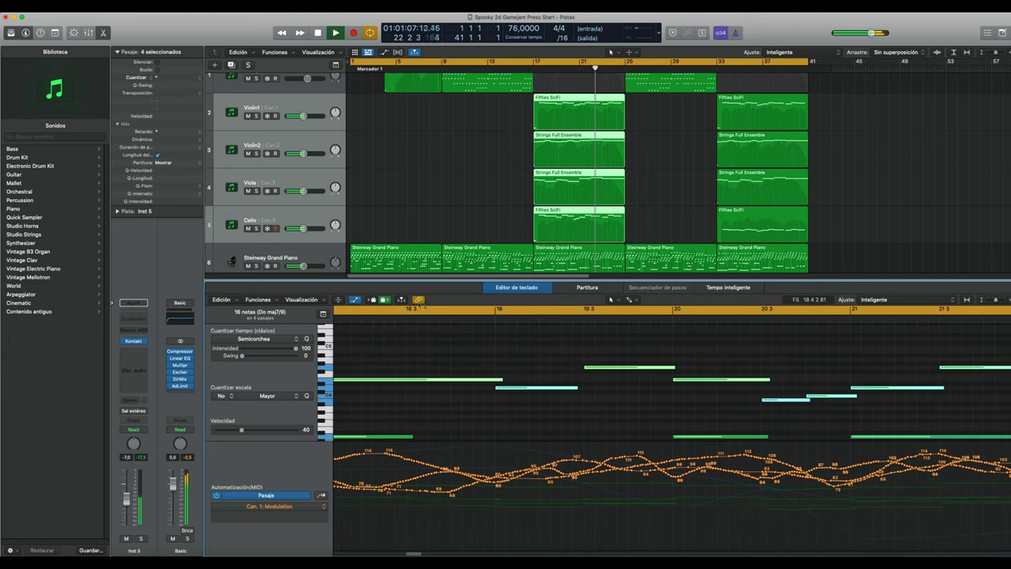
left_click(400, 300)
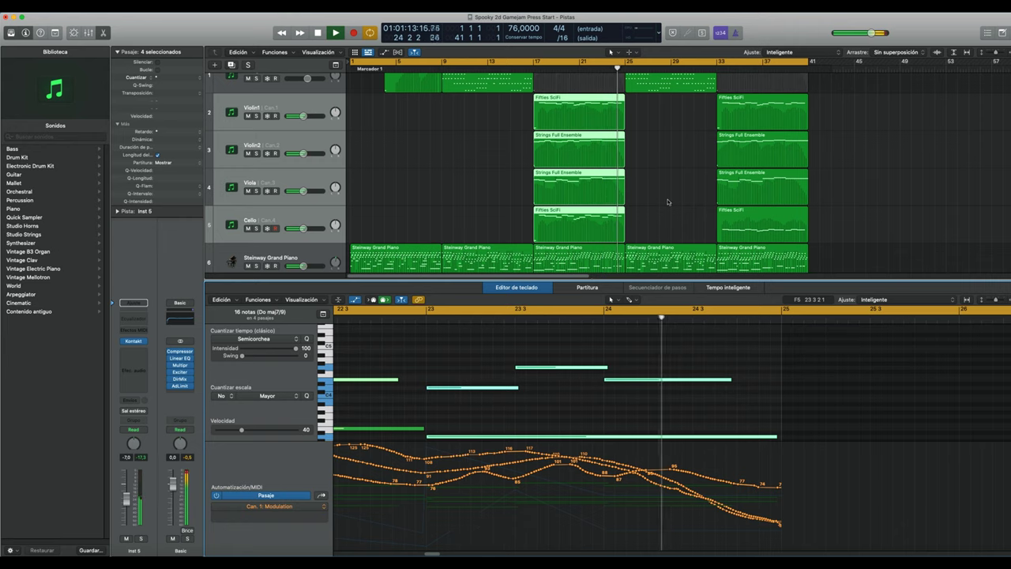
Open the Fifties SciFi region at bar 25 in the note editor and examine its Modulation automation from the region's start
scroll(668, 201, "up", 1)
key("e")
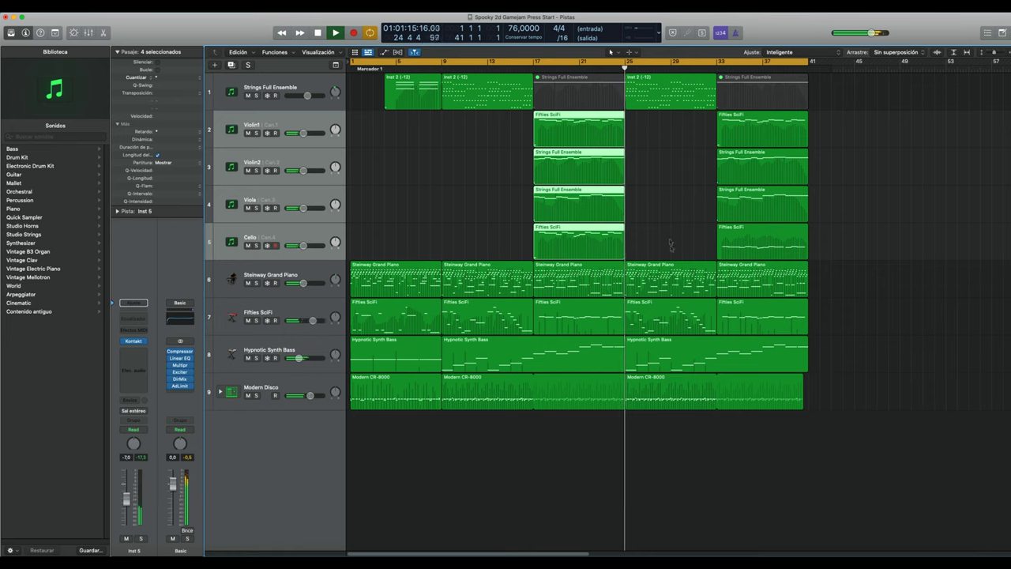
left_click(661, 316)
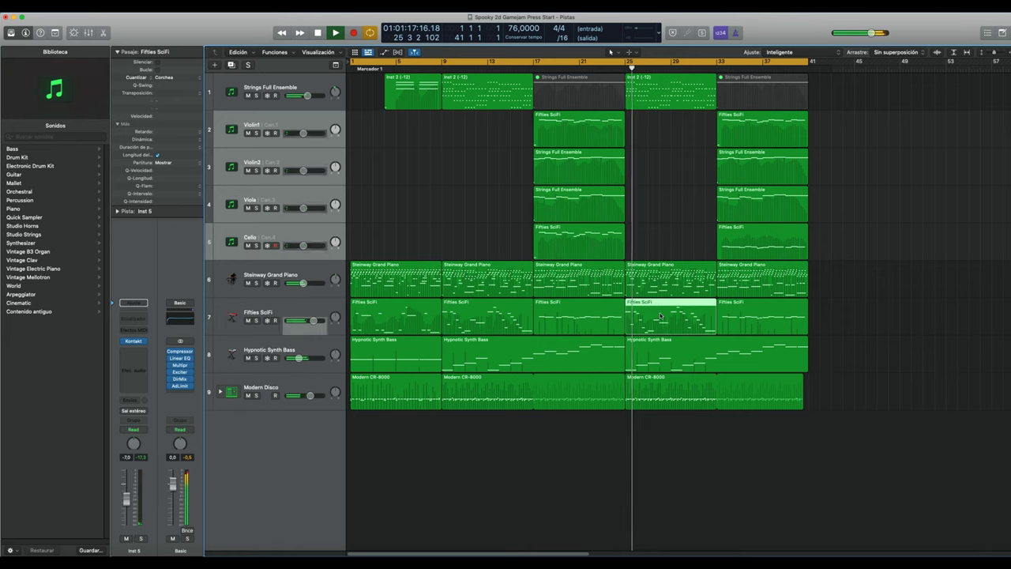
key("e")
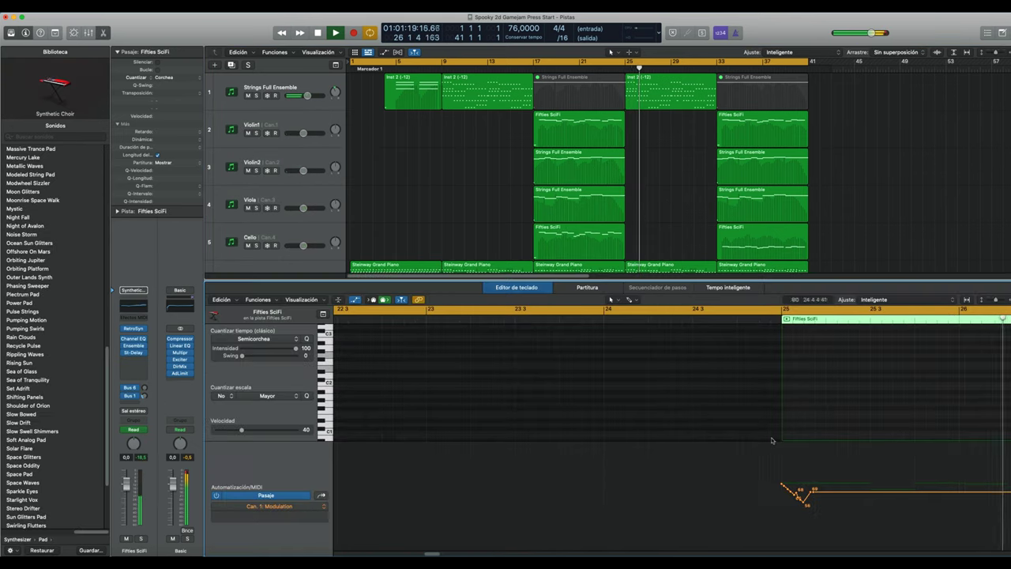
scroll(731, 427, "right", 10)
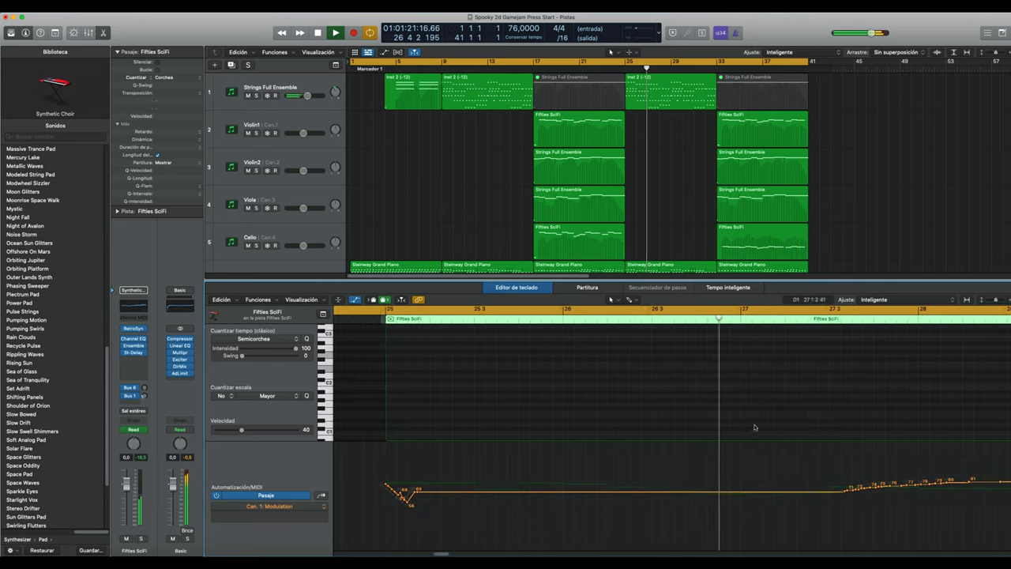
scroll(753, 427, "right", 5)
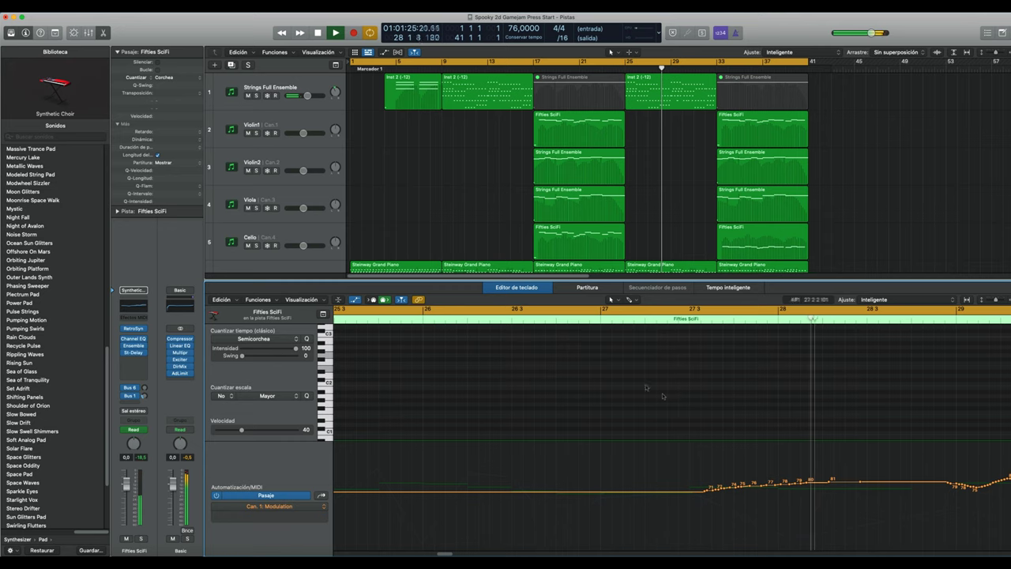
Hide the automation area and view the notes of the Fifties SciFi and Strings Full Ensemble regions at bar 25
left_click(354, 301)
scroll(688, 368, "up", 3)
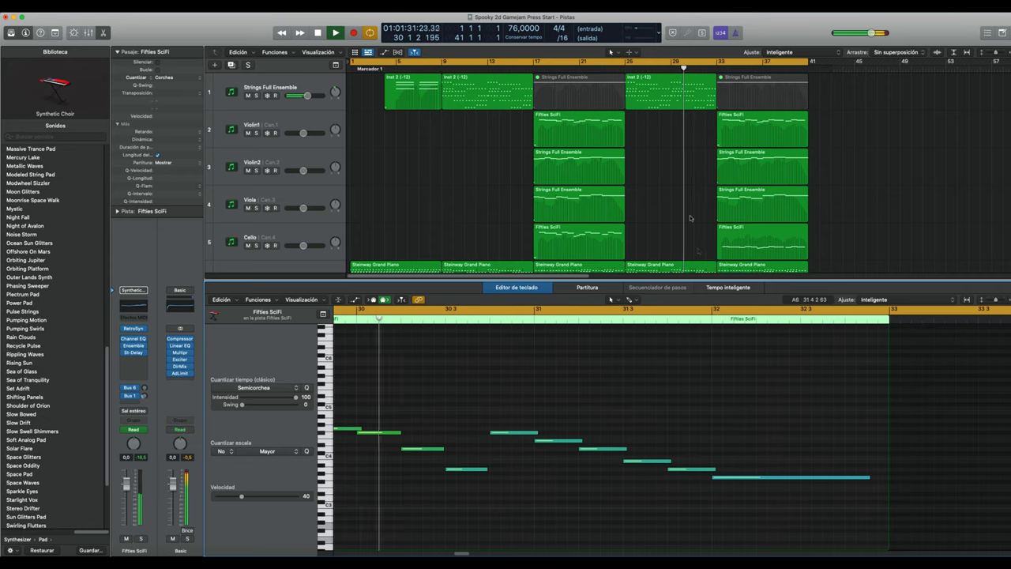
left_click(667, 90)
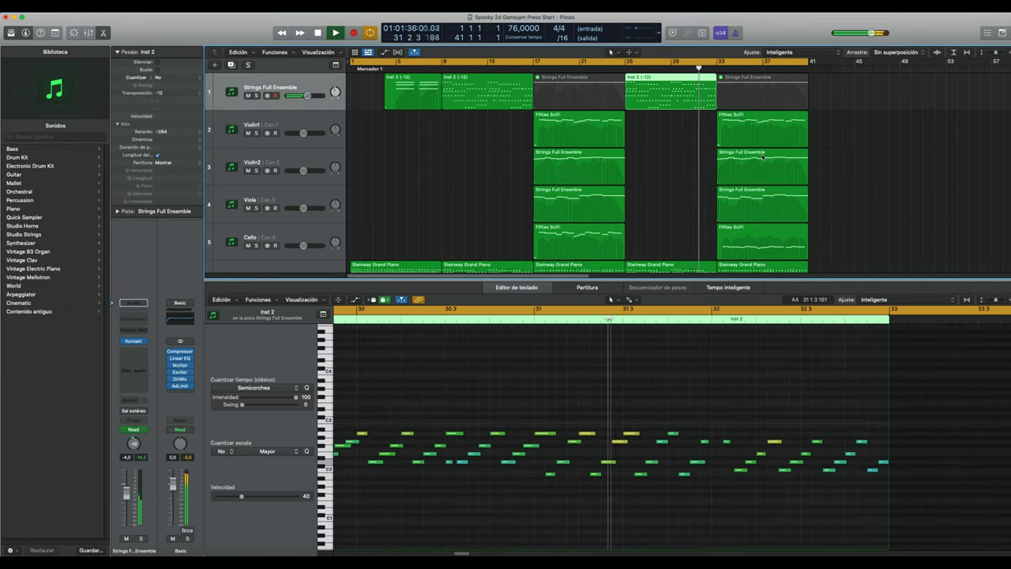
Display the Violin1, Violin2, Viola and Cello regions at bar 33 together with their Modulation automation, enlarging the note area
scroll(775, 197, "down", 1)
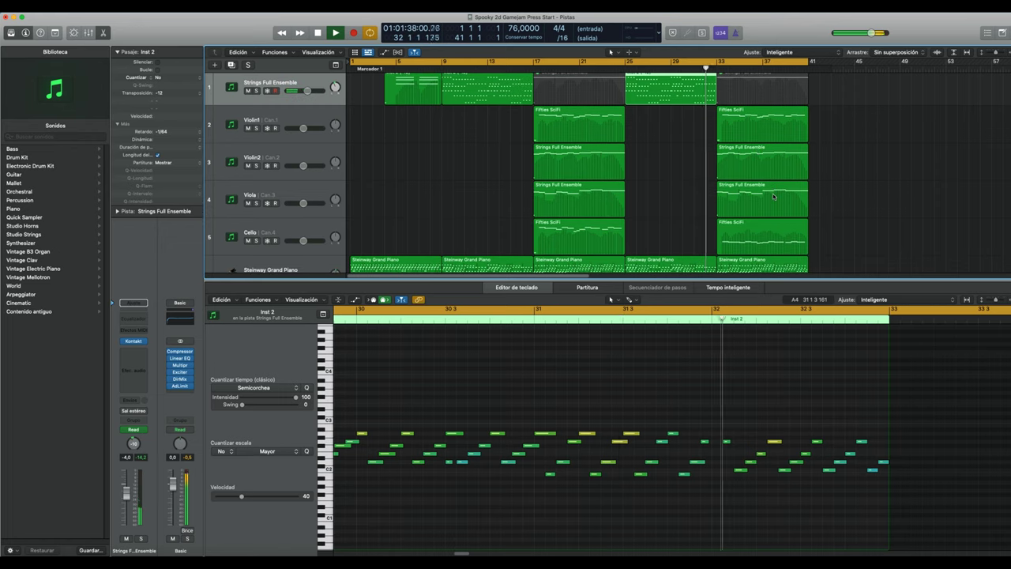
left_click(775, 114)
left_click(765, 239, "shift")
left_click_drag(822, 158, 677, 200)
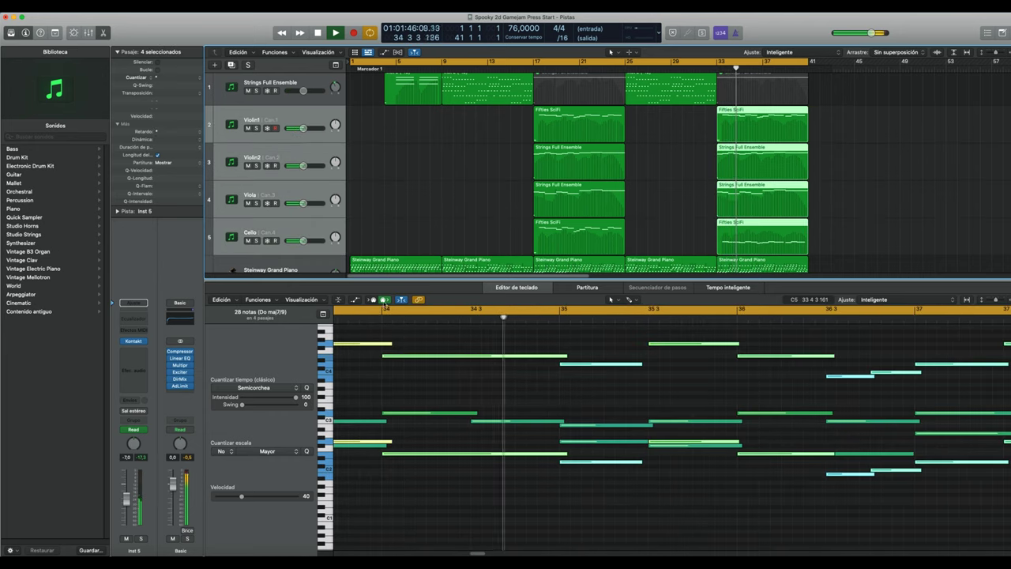
left_click(356, 301)
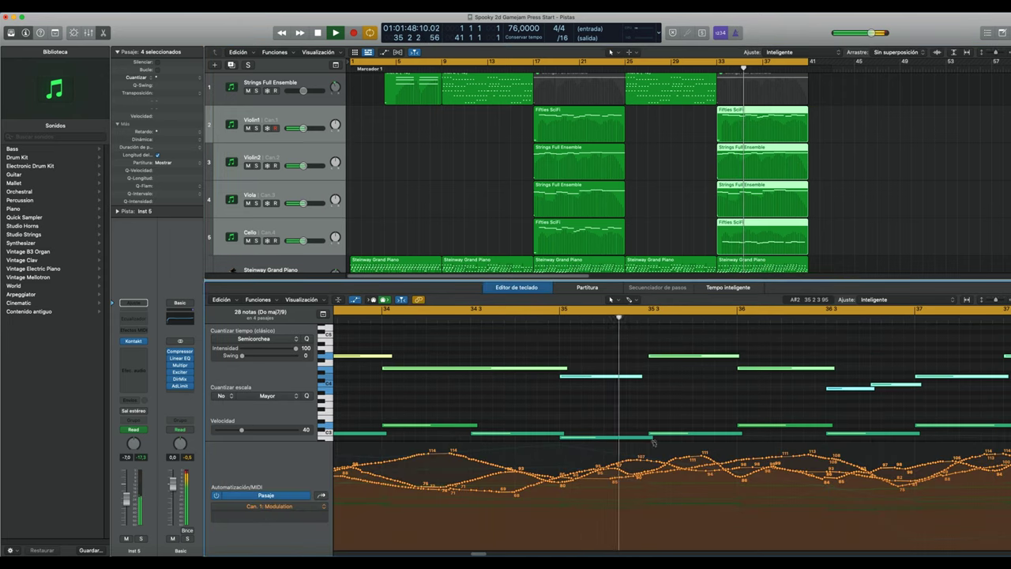
scroll(654, 442, "down", 1)
mouse_move(640, 444)
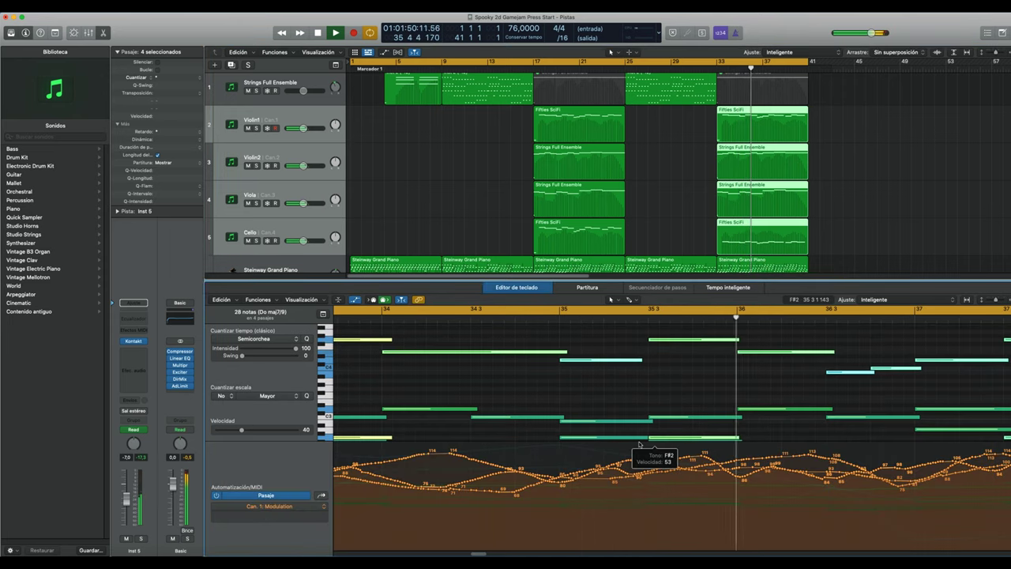
left_click_drag(640, 441, 640, 473)
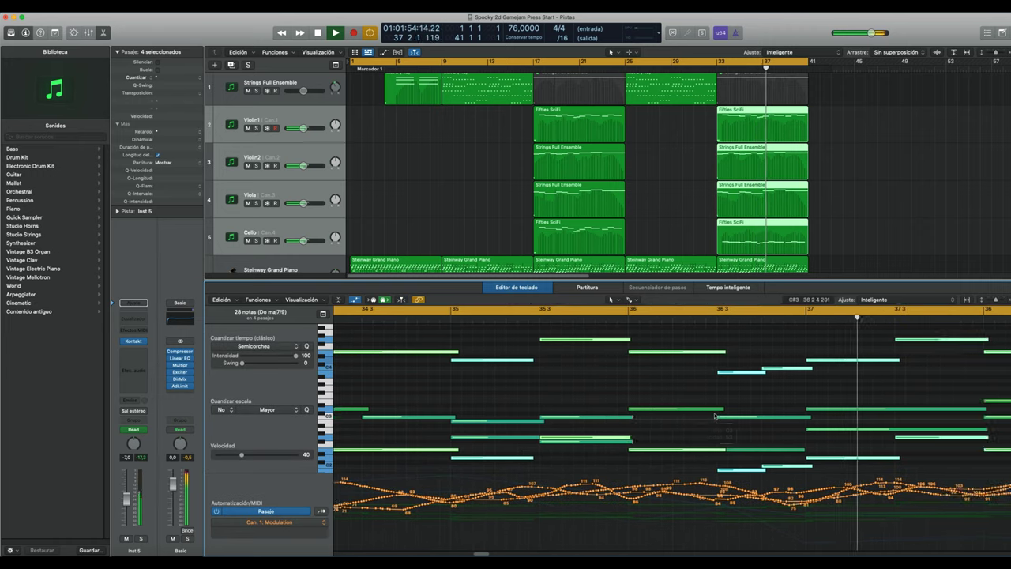
View the notes and note velocities of the Steinway Grand Piano region at bar 33
scroll(754, 241, "down", 3)
left_click(754, 241)
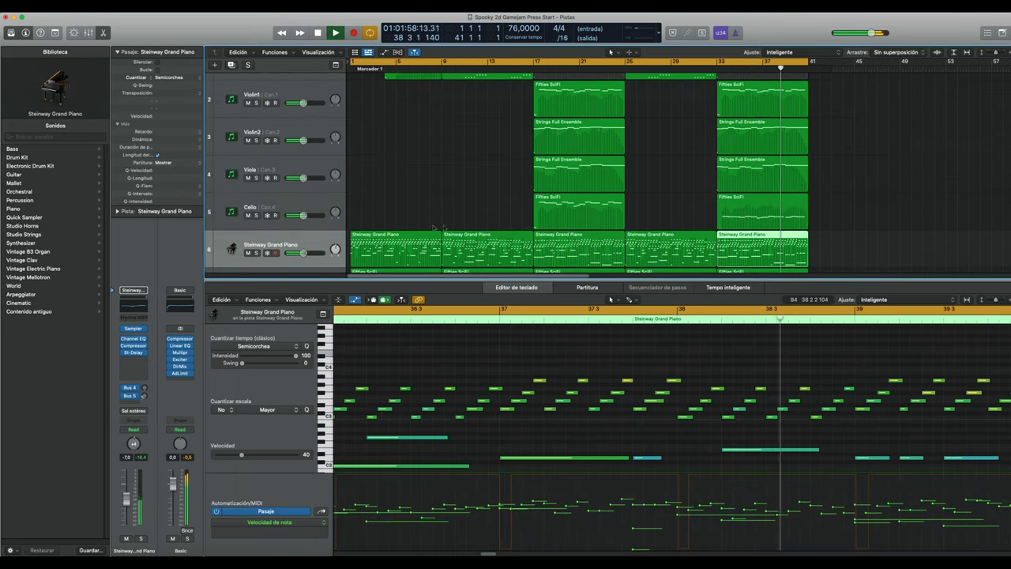
scroll(887, 413, "down", 2)
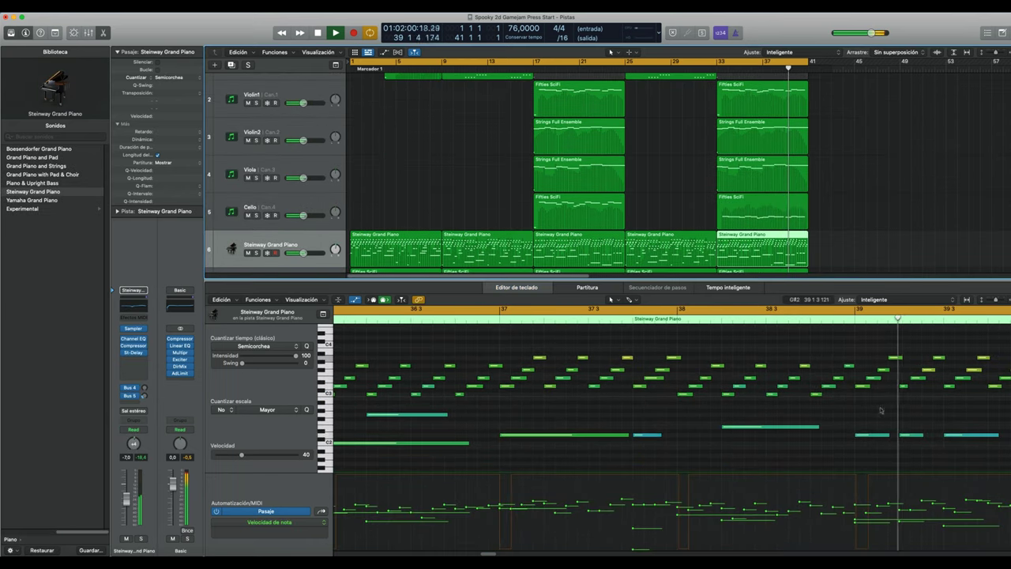
left_click(338, 301)
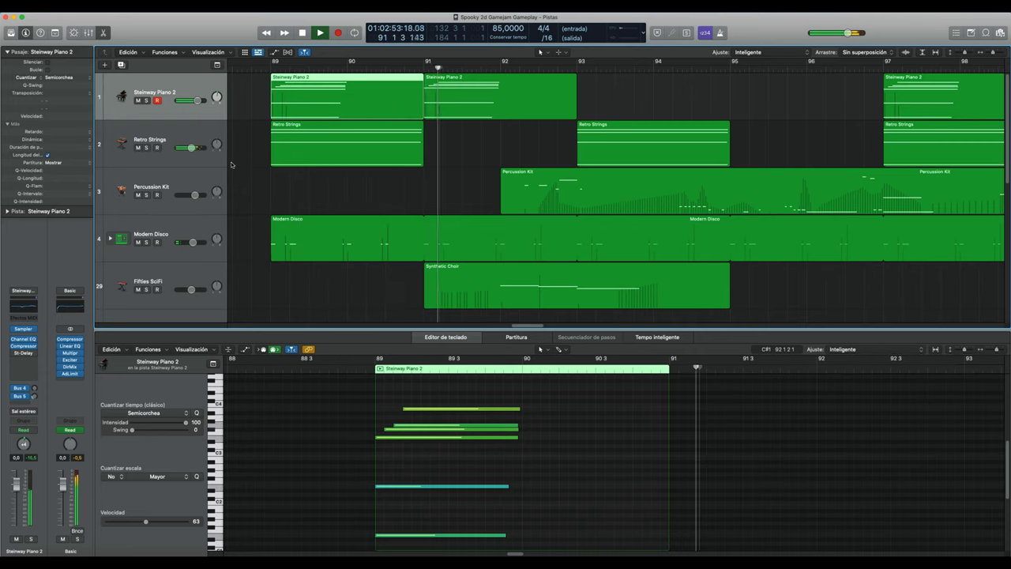
Inspect the notes of the Percussion Kit region at bar 92 and the track's Sampler instrument
left_click(521, 190)
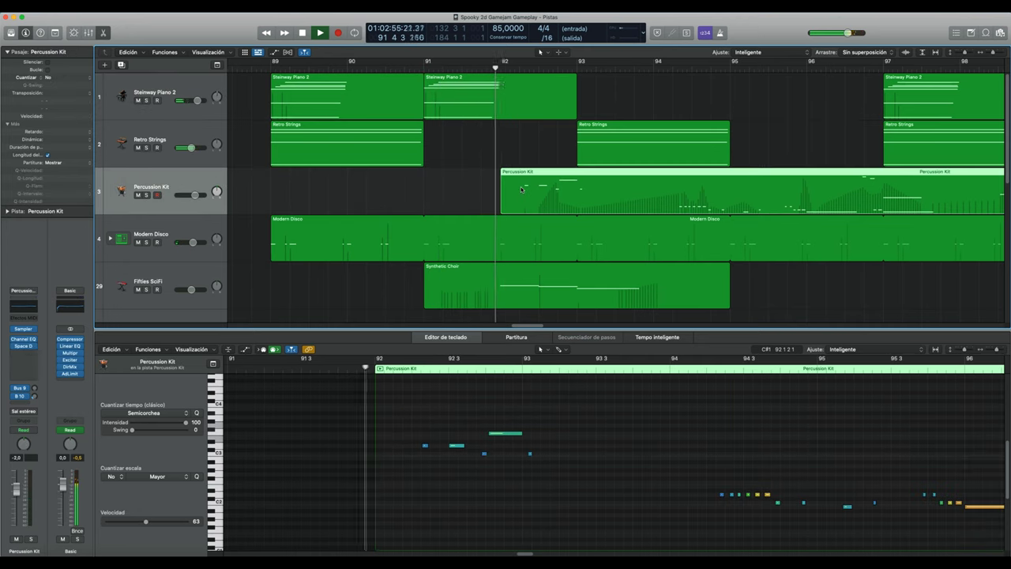
left_click(25, 330)
left_click_drag(513, 114, 283, 128)
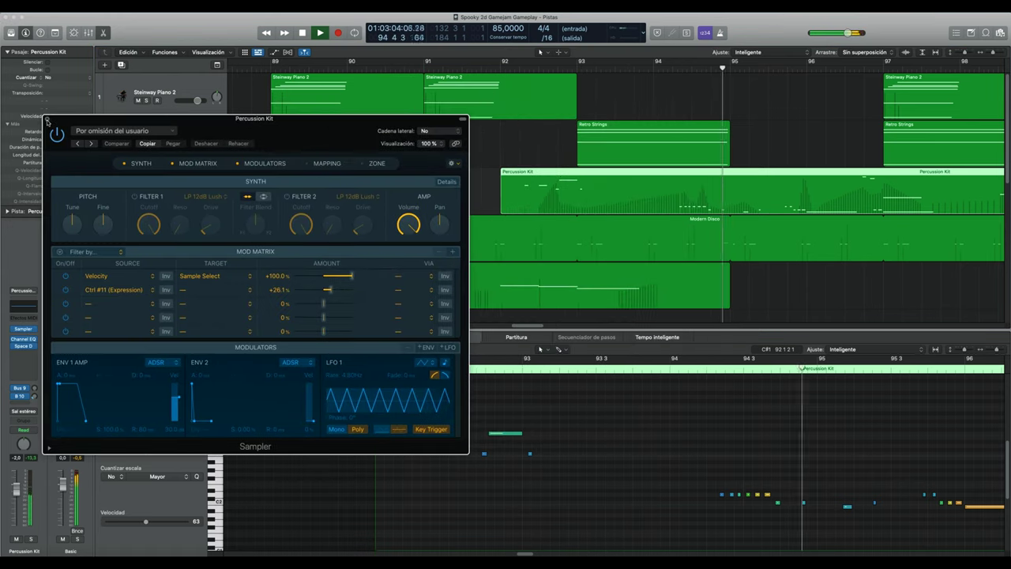
left_click(47, 118)
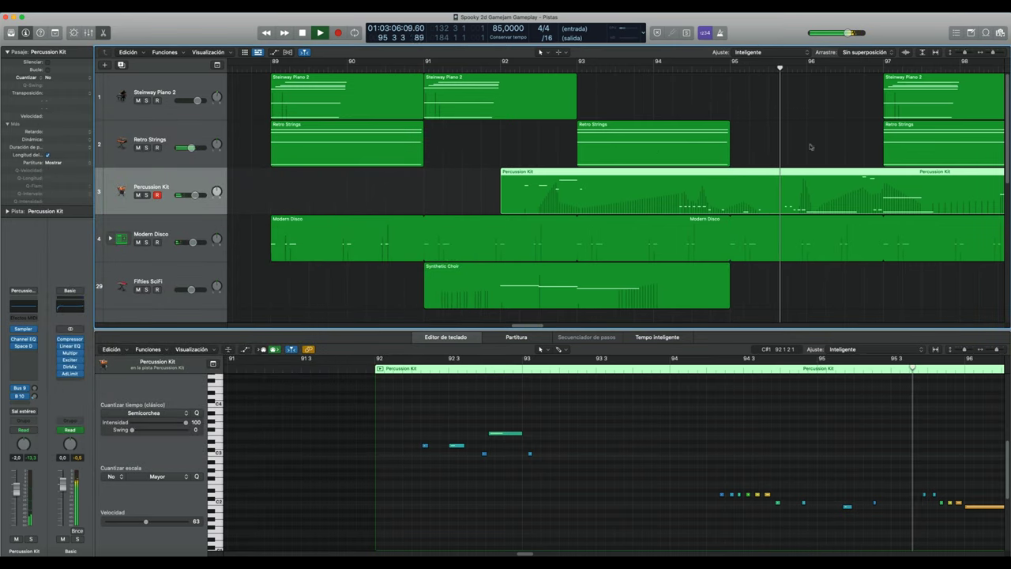
View the notes of the Steinway Piano 2 region at bar 97, the Percussion Kit region and the Synthetic Choir region at bar 100
left_click(903, 113)
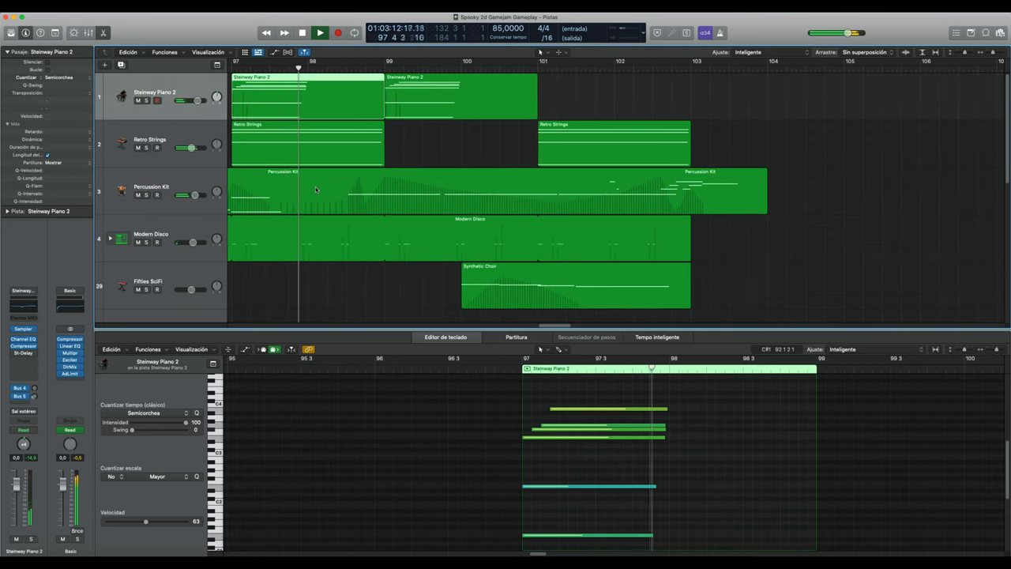
left_click(403, 183)
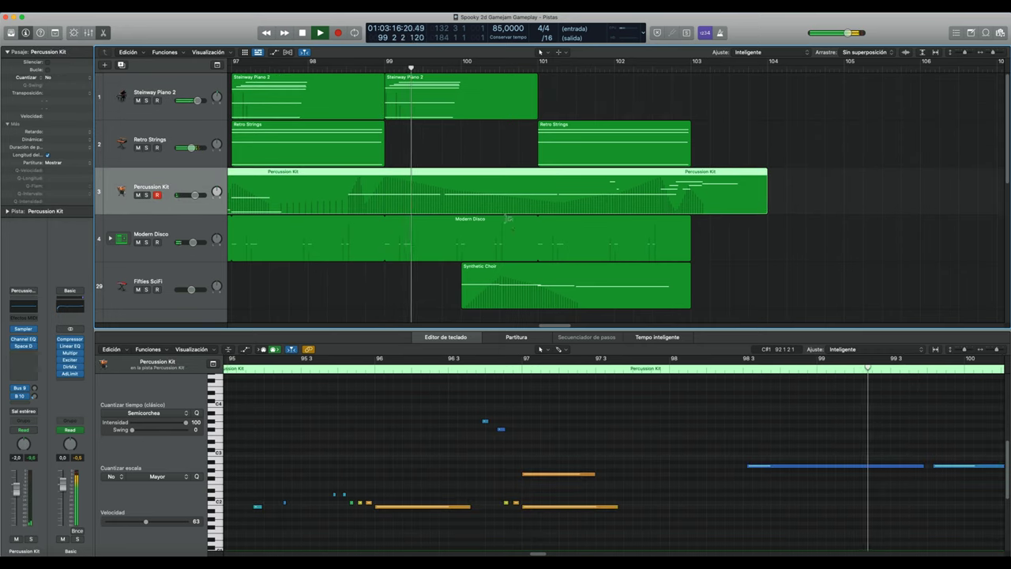
left_click(496, 277)
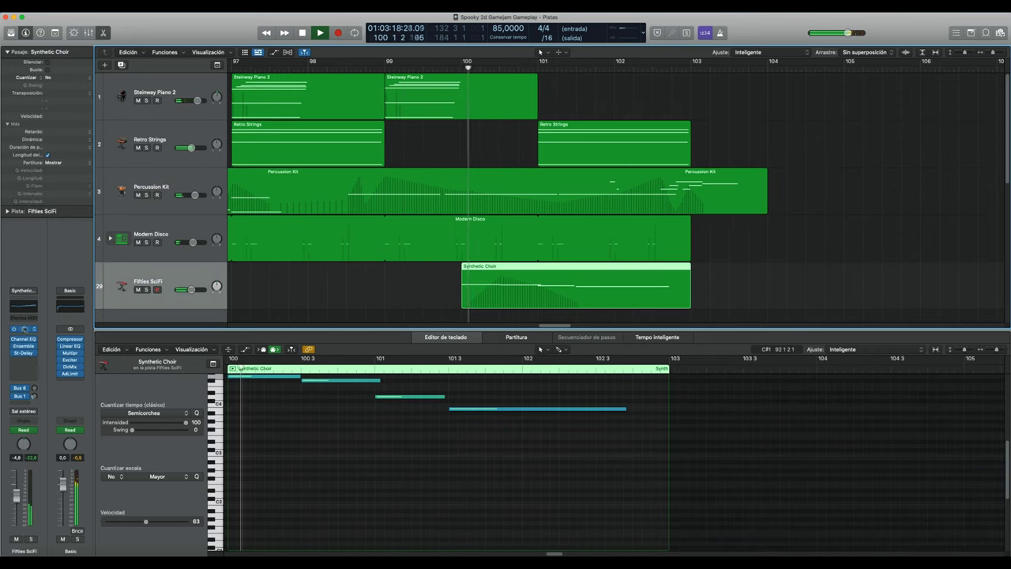
Inspect the Fifties SciFi track's Retro Synth instrument, close it and select the Percussion Kit region again
left_click(24, 330)
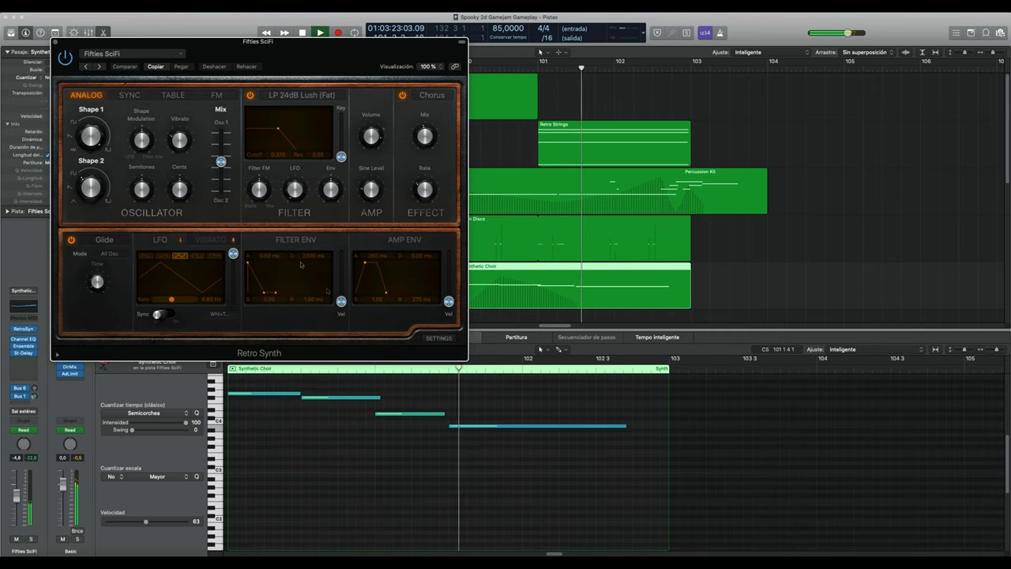
left_click(56, 42)
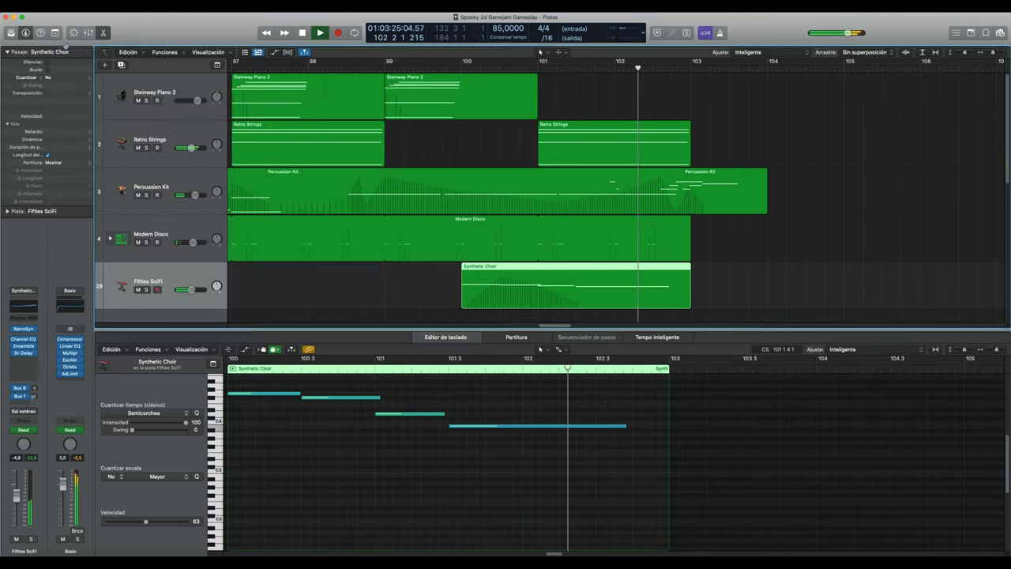
left_click(525, 186)
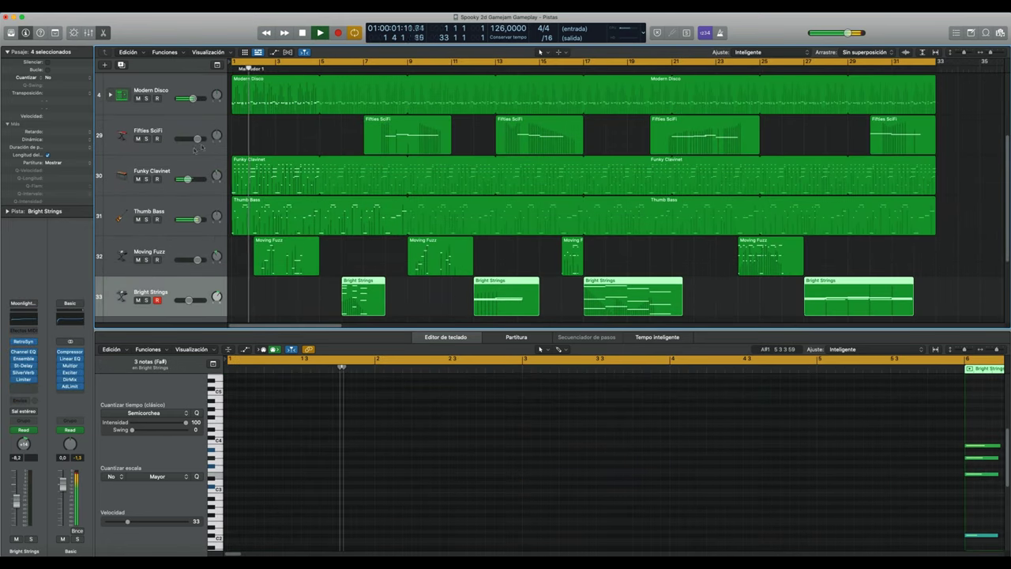
Inspect the Funky Clavinet track's notes and its Vintage Clav instrument
left_click(162, 167)
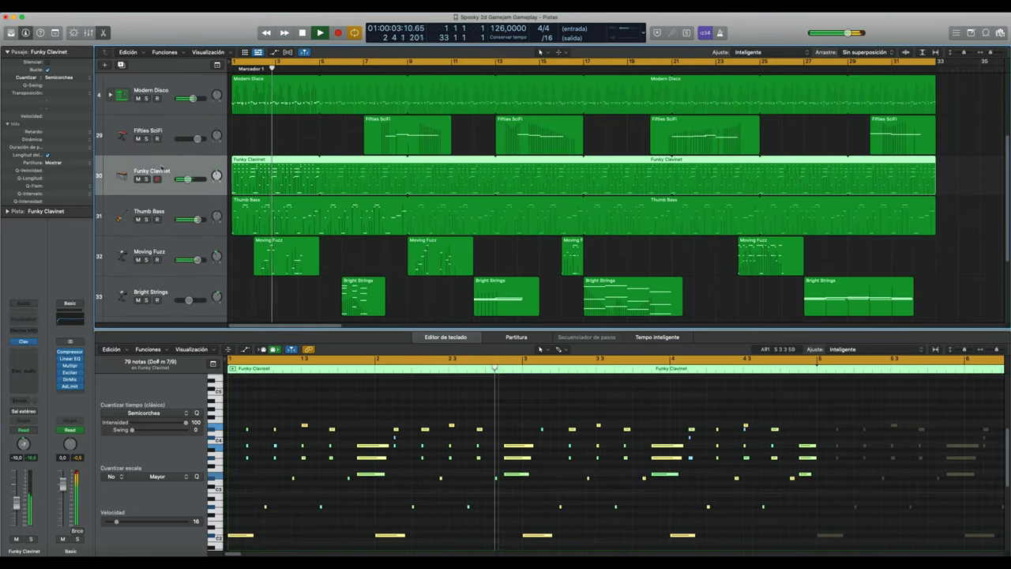
left_click(23, 343)
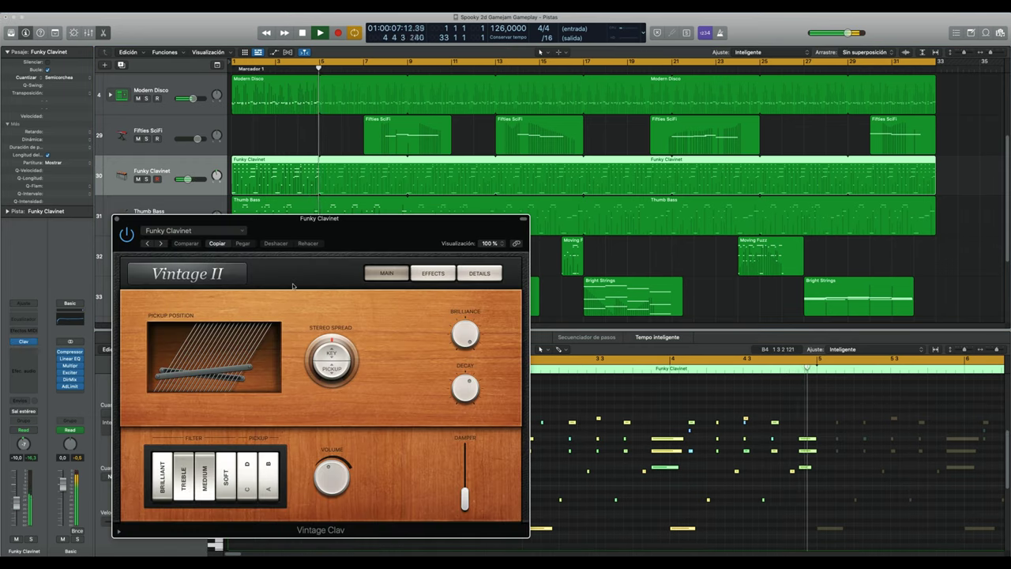
left_click(117, 219)
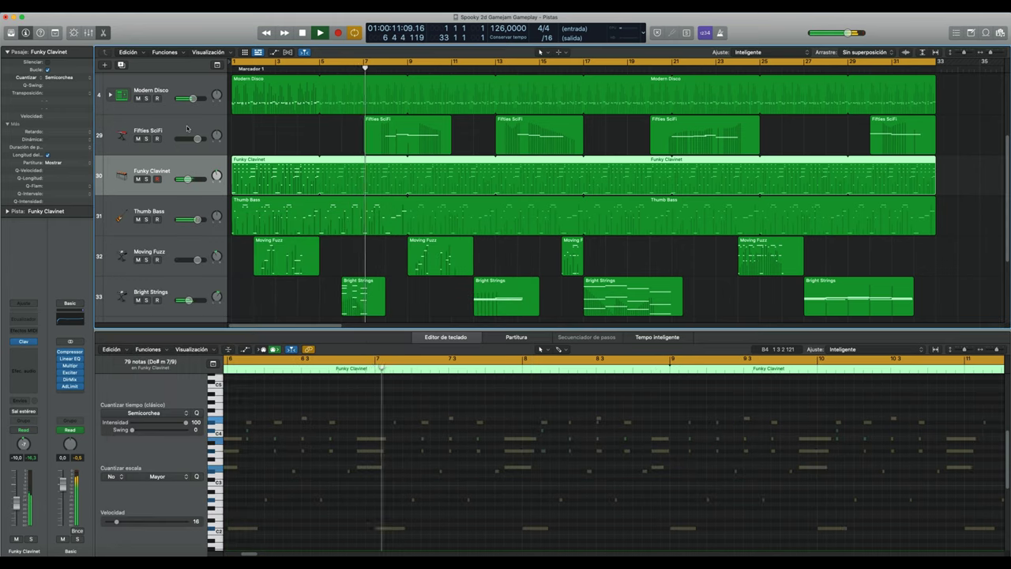
View the notes of all Fifties SciFi regions and inspect the track's Retro Synth instrument
left_click(193, 144)
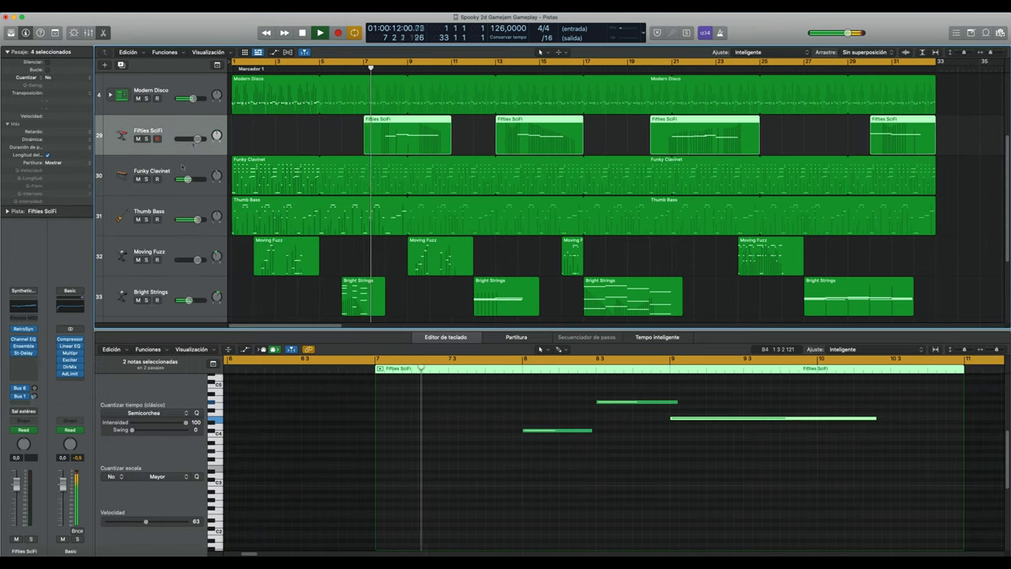
left_click(23, 329)
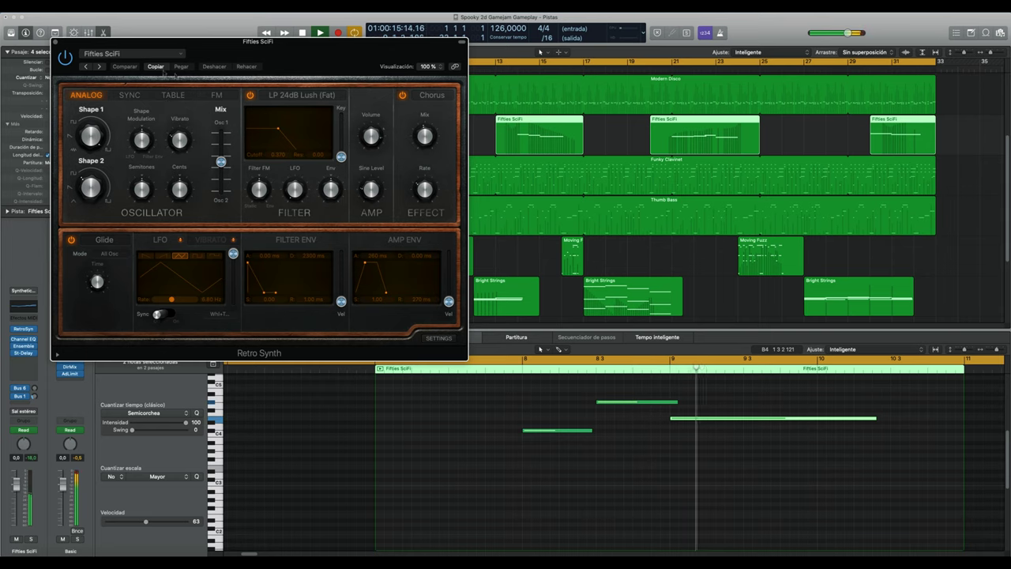
left_click(57, 43)
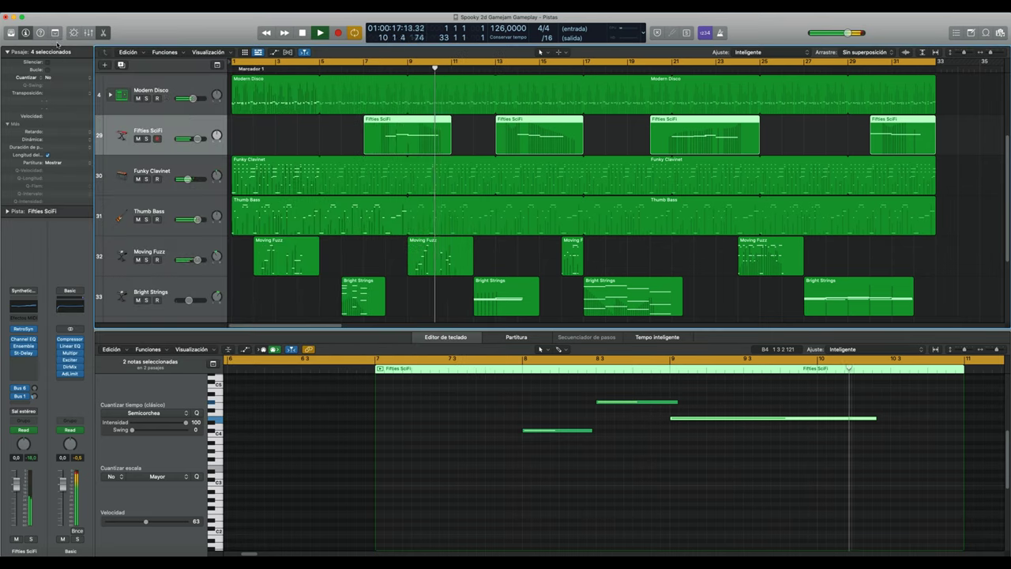
View the notes of all Bright Strings regions and inspect the track's Retro Synth instrument
left_click(198, 288)
left_click(24, 343)
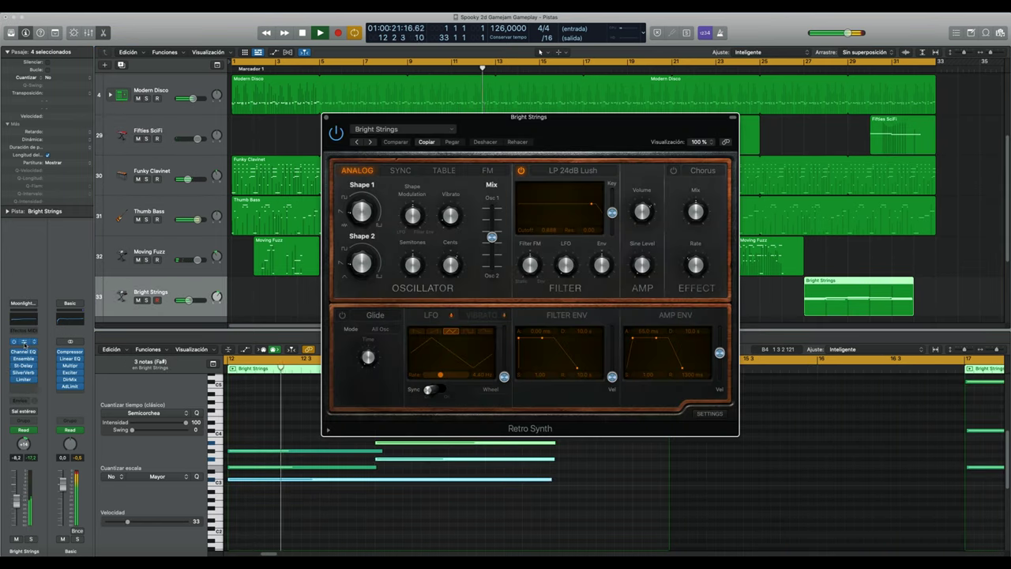
left_click_drag(519, 120, 250, 80)
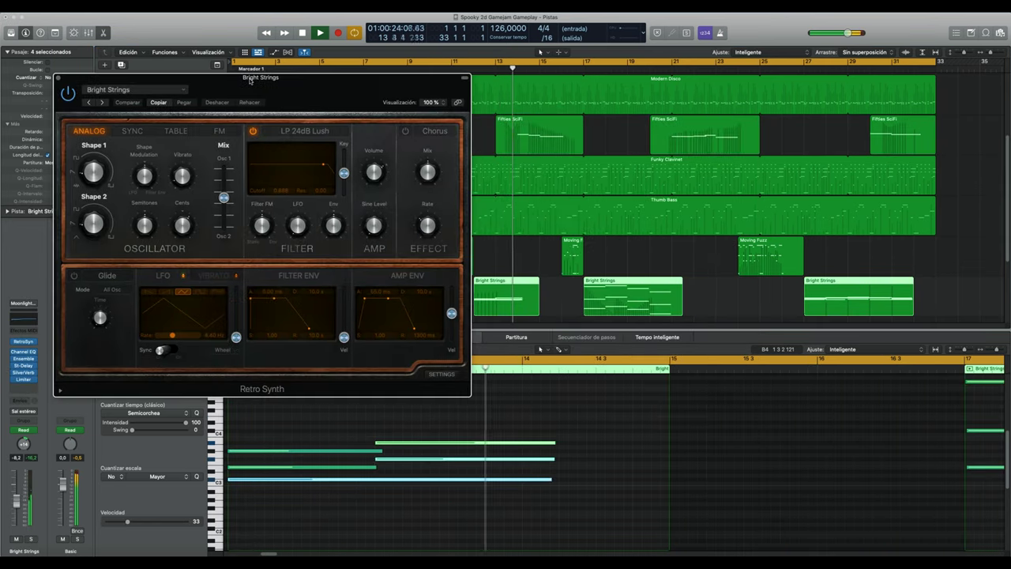
left_click(59, 80)
View the notes of the Moving Fuzz region at bar 16, the Bright Strings region at bar 17 and the Fifties SciFi region at bar 20
left_click(573, 254)
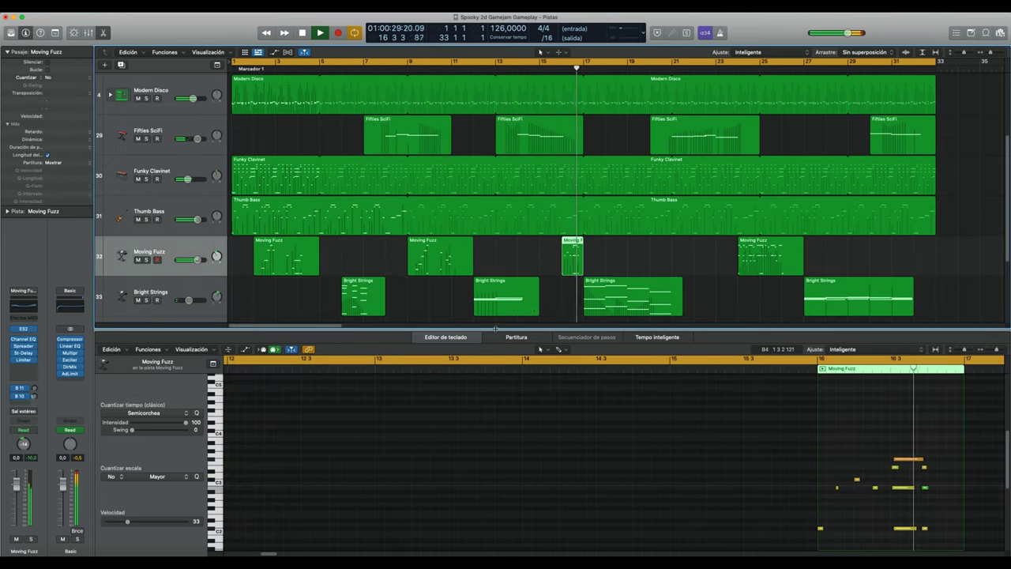
left_click(604, 297)
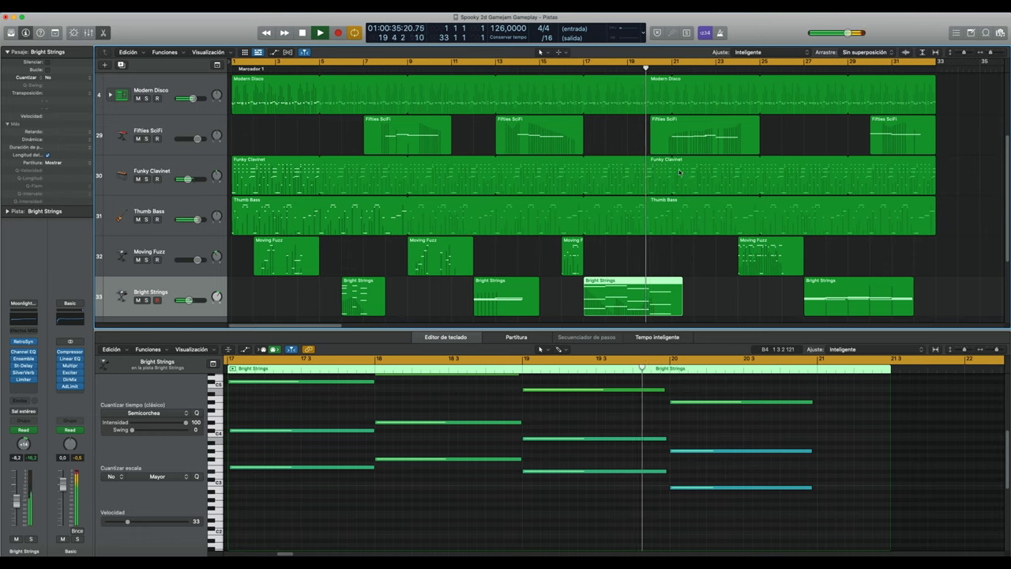
left_click(671, 136)
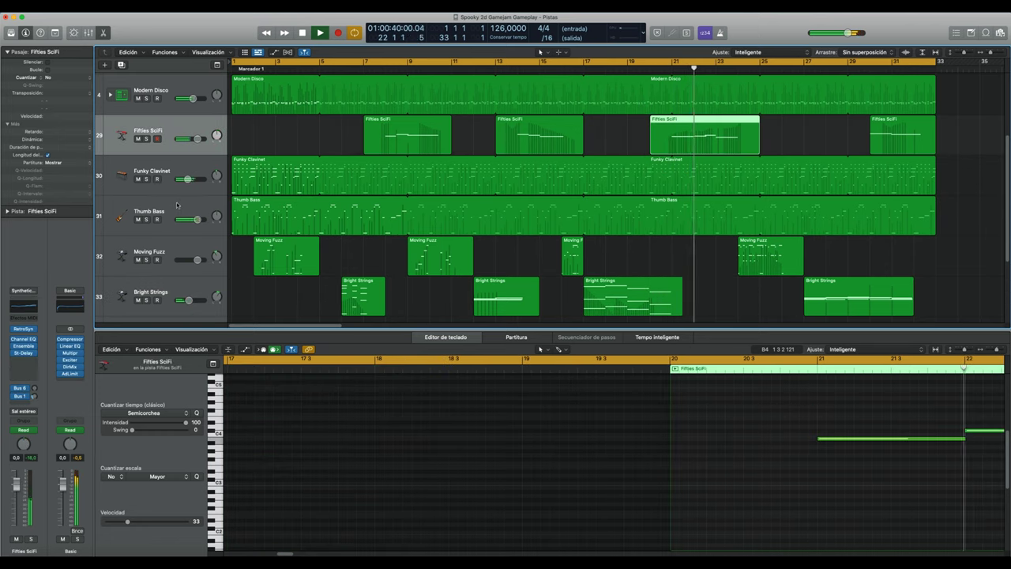
View the notes of the Thumb Bass, Moving Fuzz and Fifties SciFi tracks, and inspect the Moving Fuzz track's ES2 instrument
left_click(162, 228)
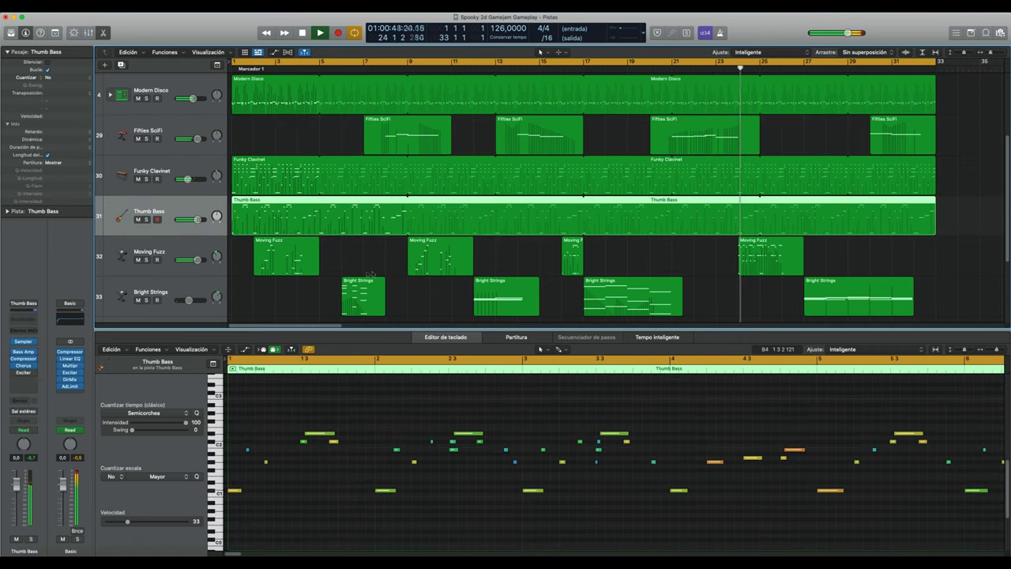
left_click(176, 246)
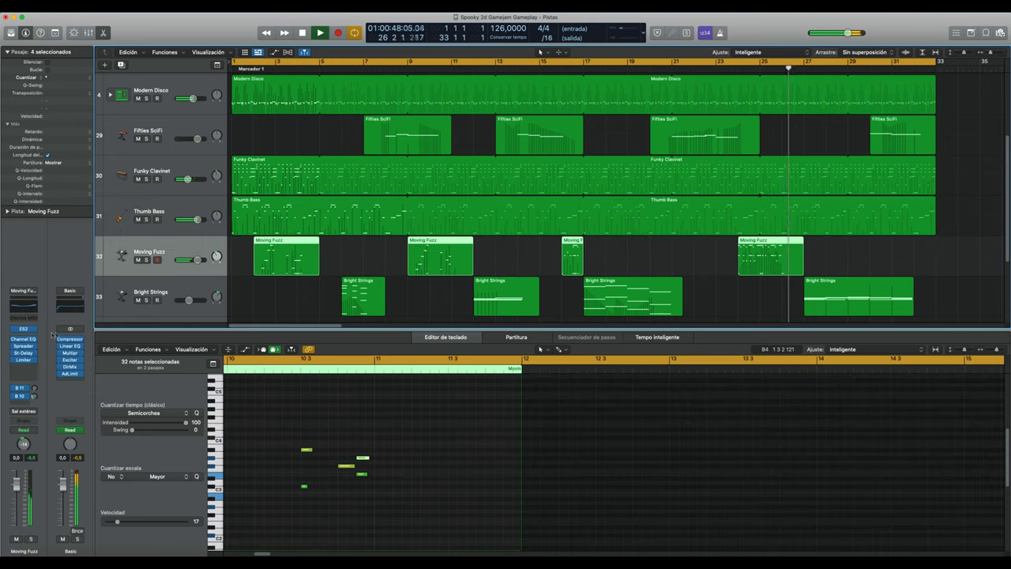
left_click(24, 329)
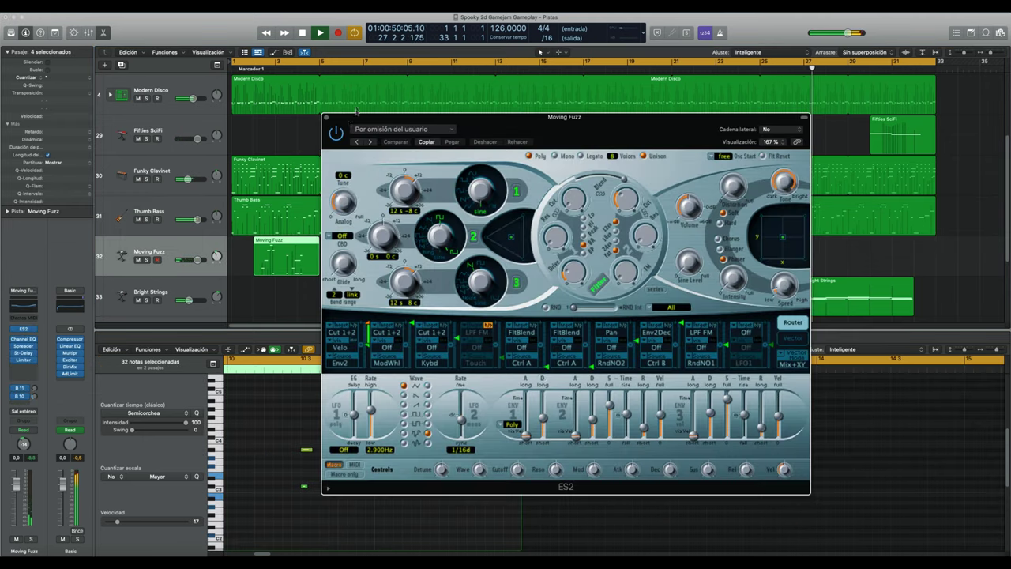
left_click(327, 117)
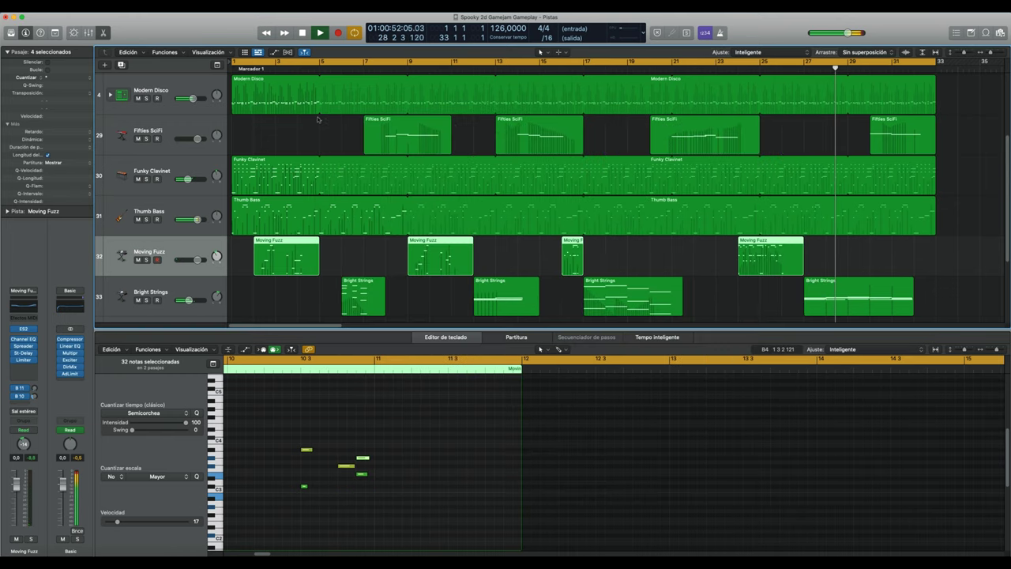
left_click(185, 131)
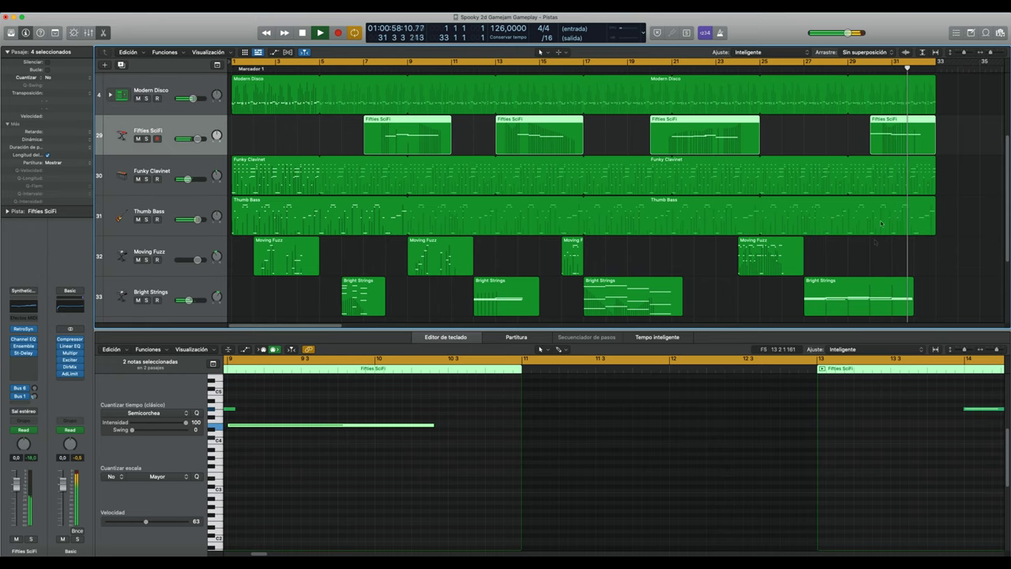
Switch to the Crypt Climber game, make the character jump and replay from the death screen
key("Up")
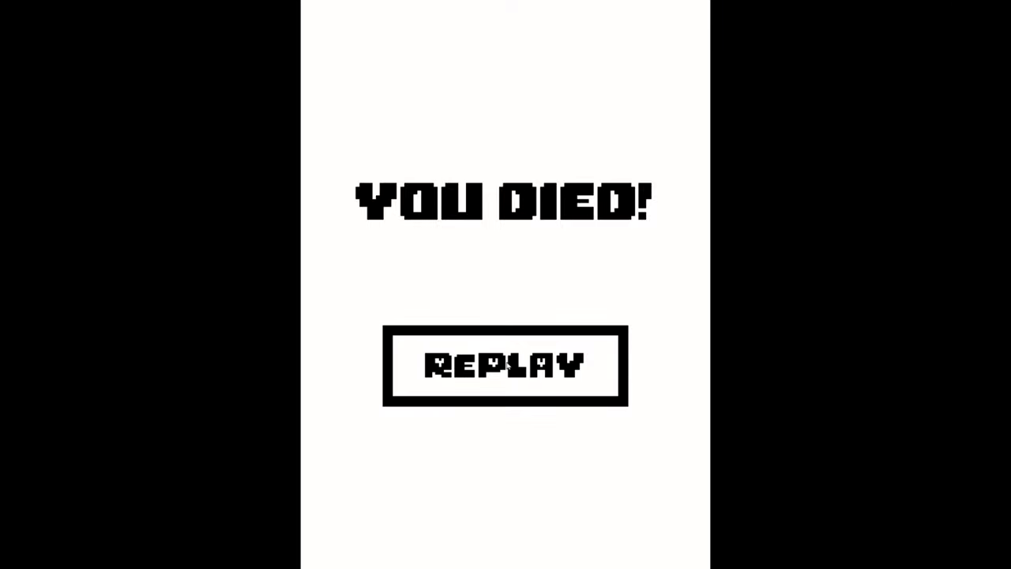
left_click(507, 361)
Switch to the web browser, load itch.io and go to its game jams page
type("it")
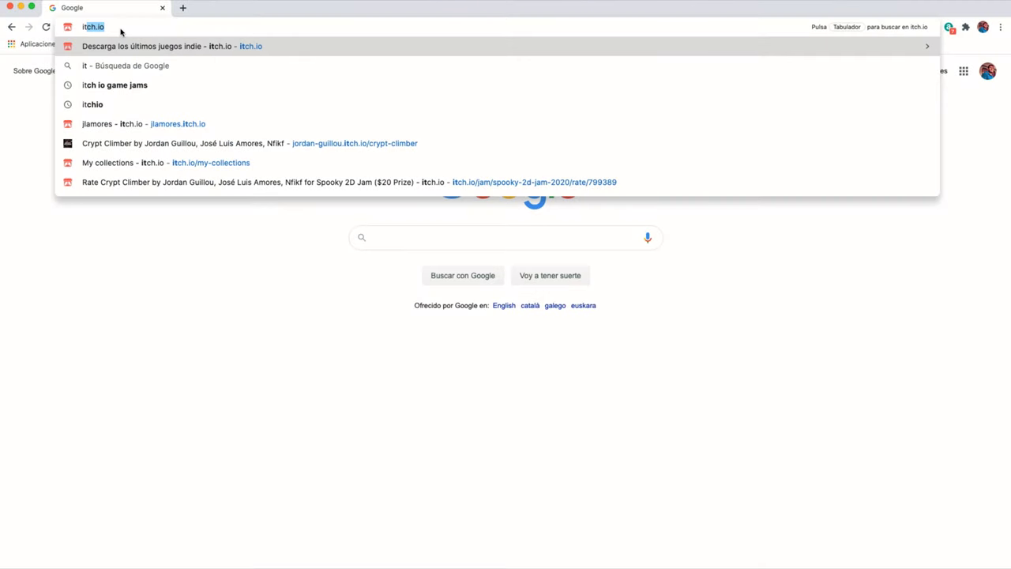
key("Return")
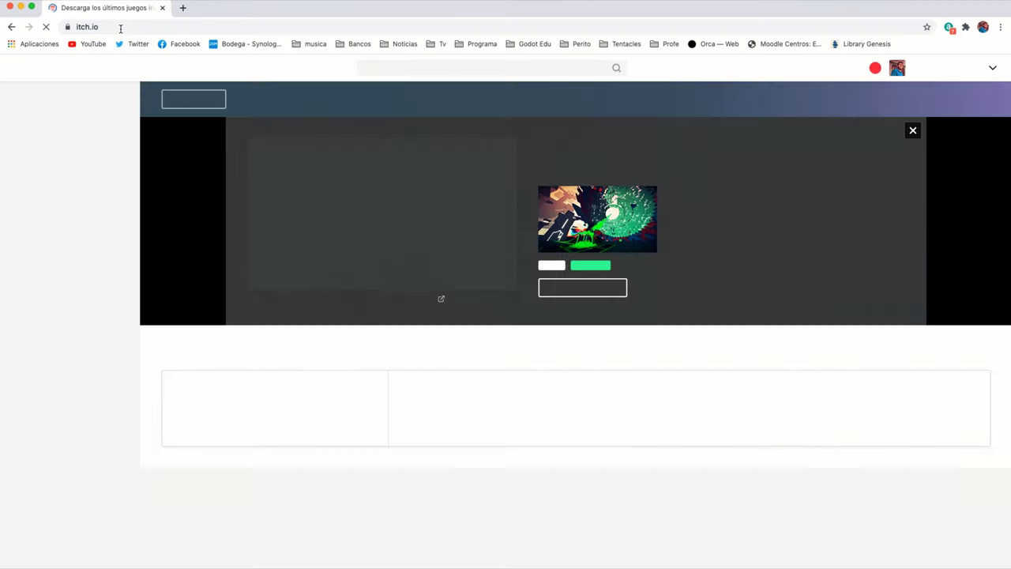
left_click(334, 203)
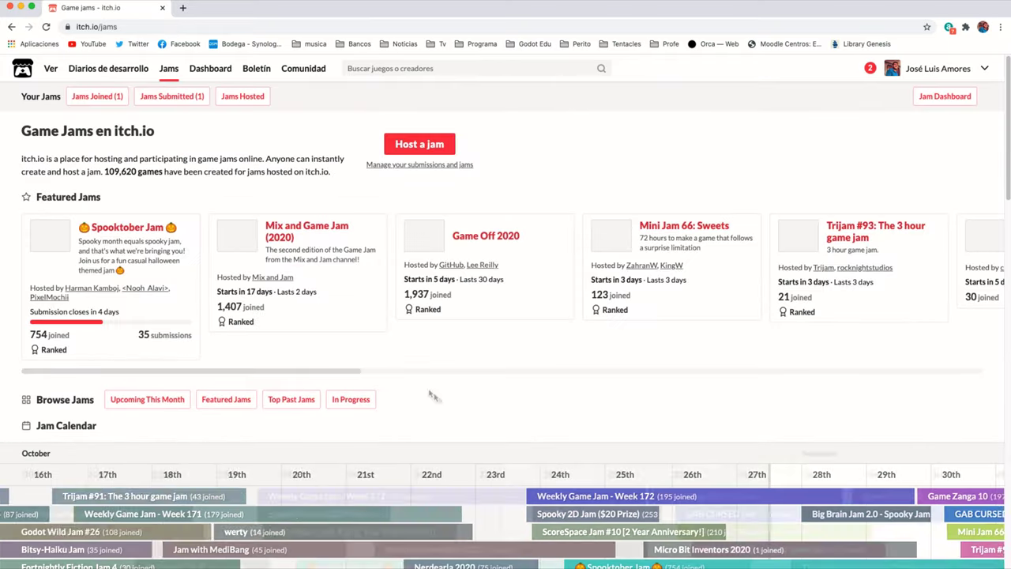
Look through the jam calendar for the October and November game jams
scroll(450, 426, "down", 4)
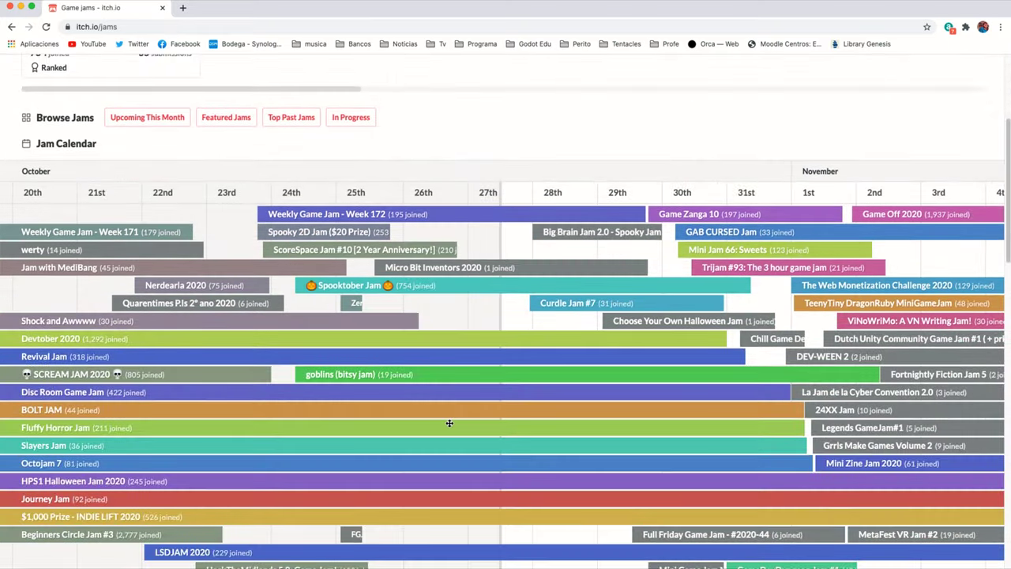
scroll(449, 423, "down", 2)
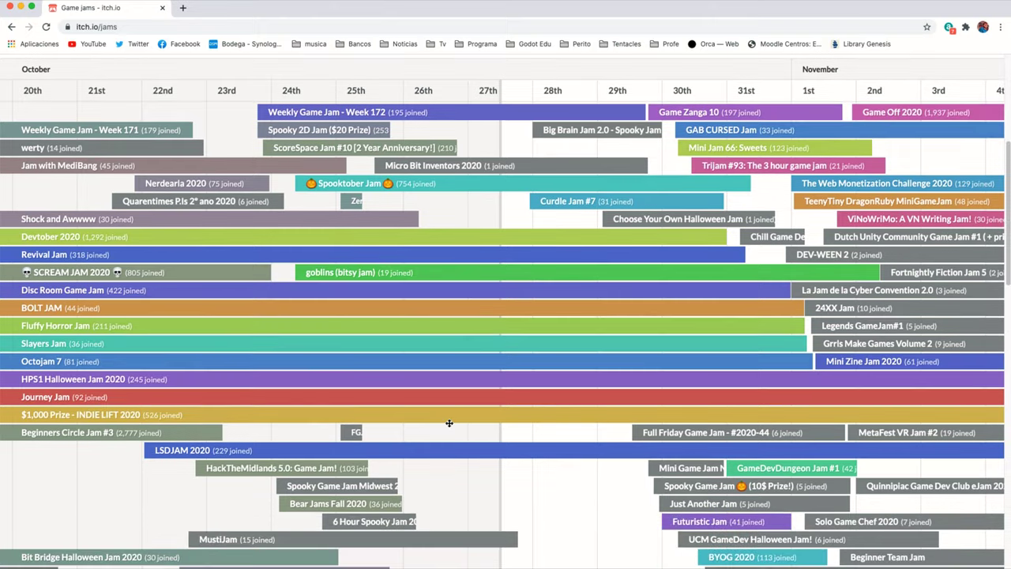
scroll(449, 423, "down", 3)
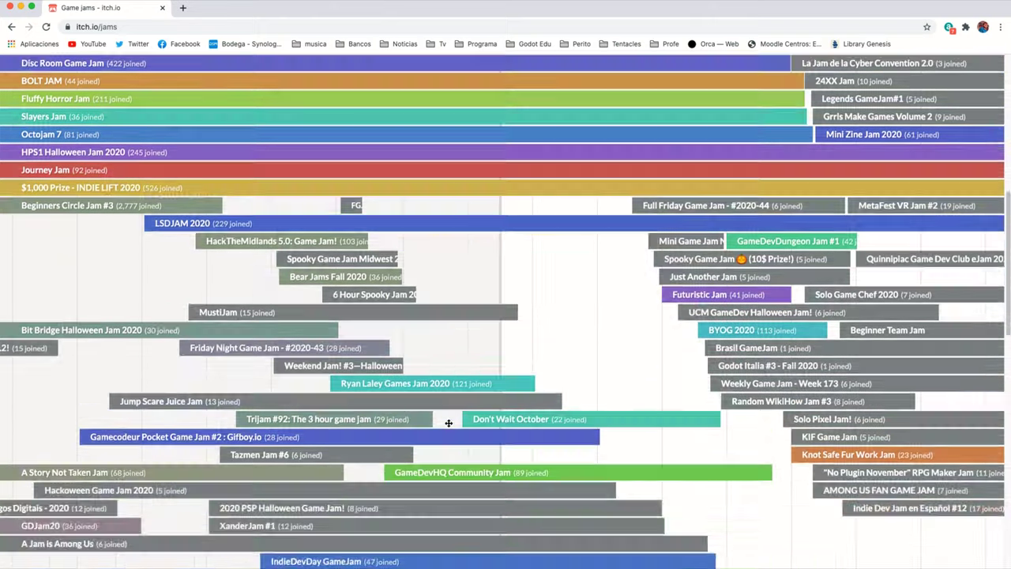
scroll(449, 423, "down", 8)
scroll(448, 424, "down", 9)
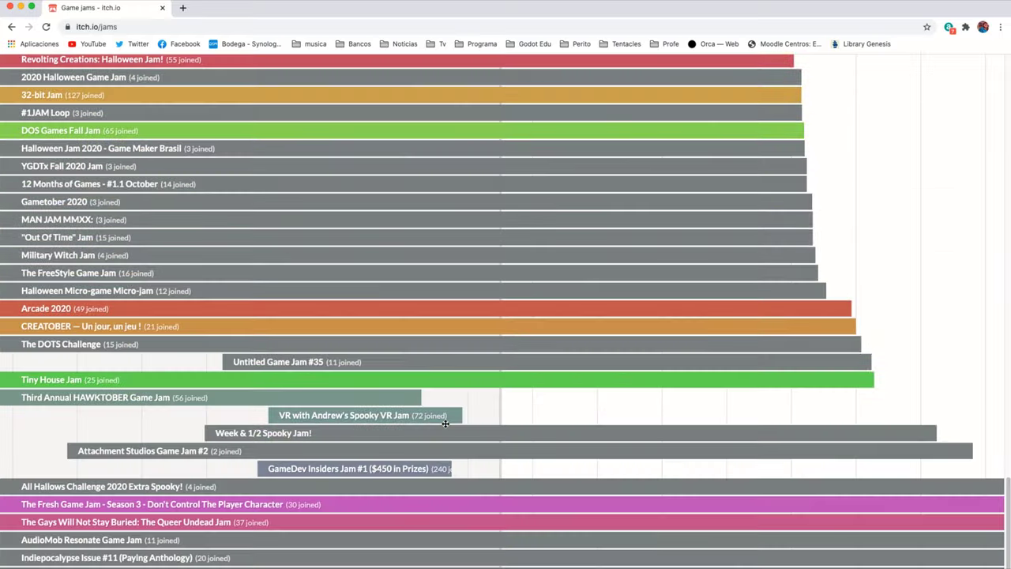
scroll(446, 423, "down", 8)
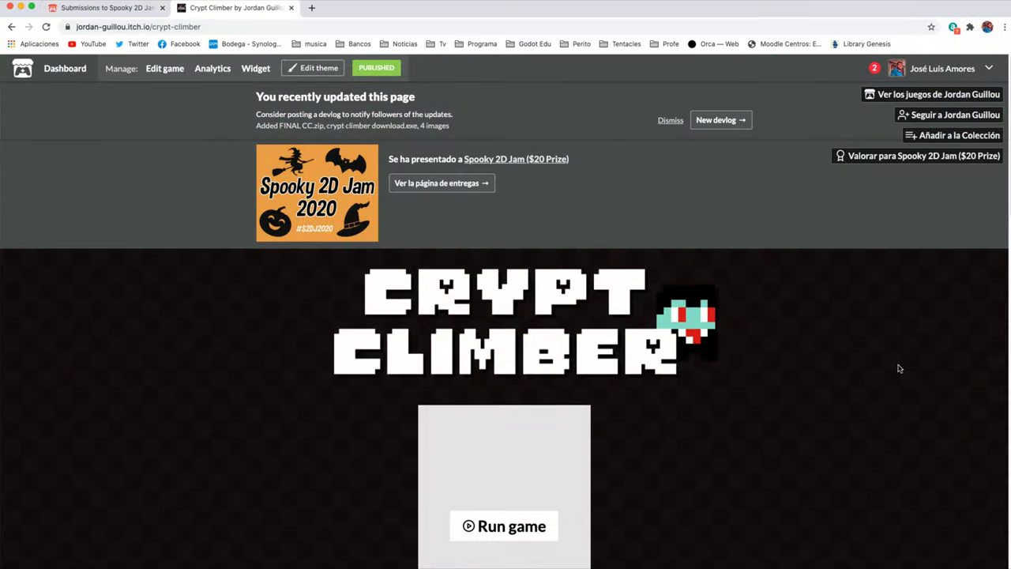
Examine the Crypt Climber game page's controls, description and credits, and expand its additional information
scroll(898, 368, "down", 3)
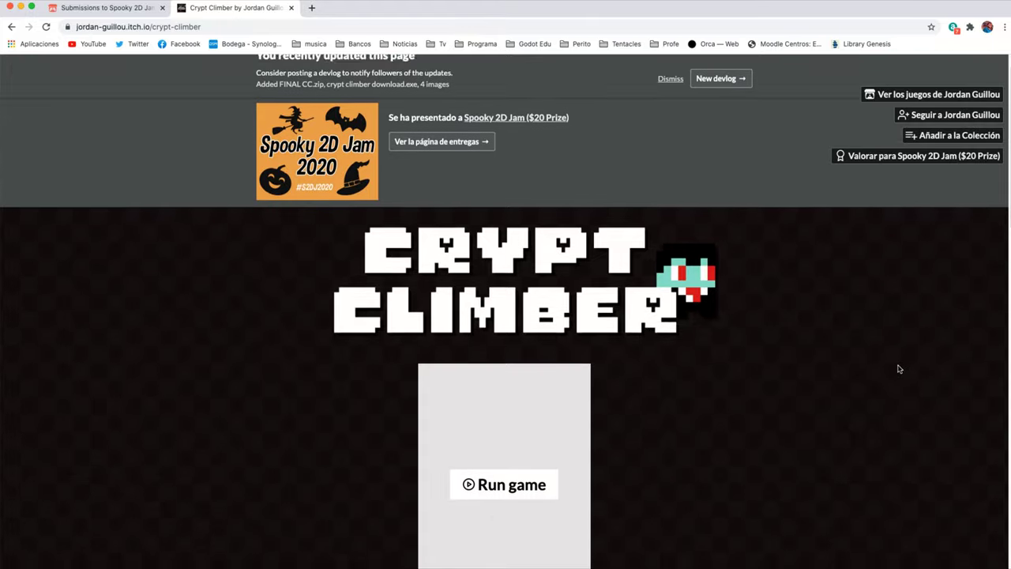
scroll(898, 368, "down", 5)
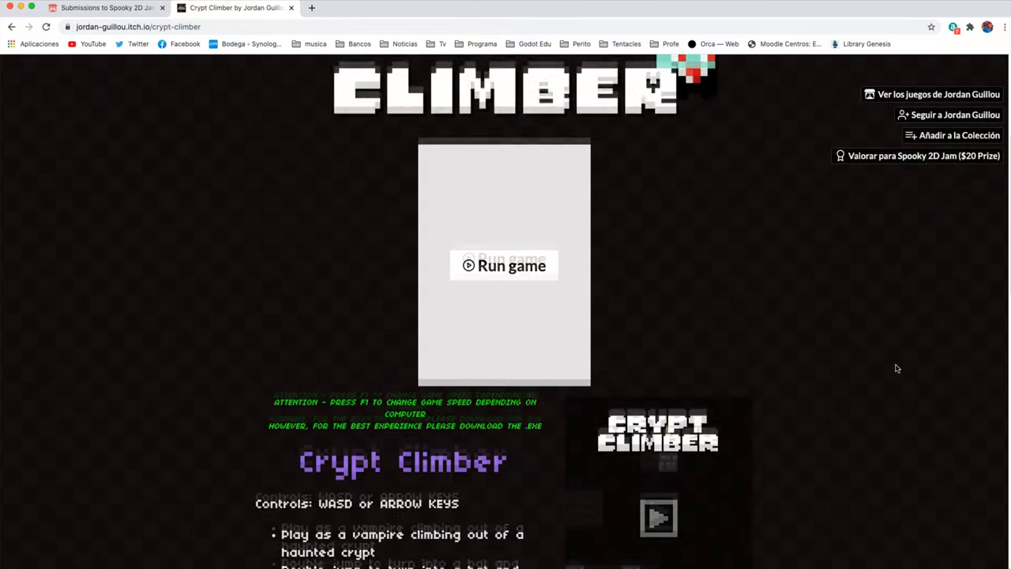
scroll(897, 368, "down", 2)
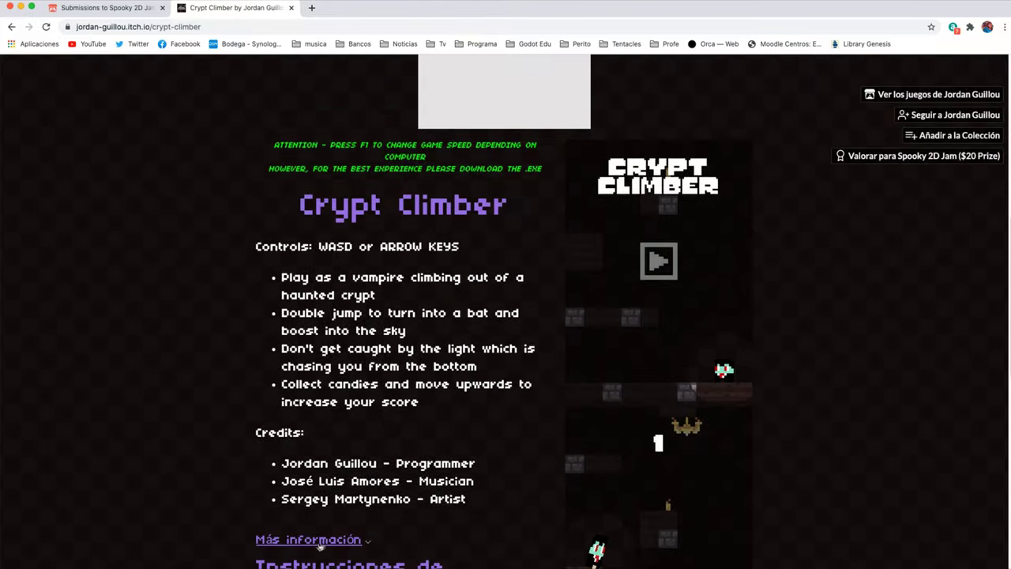
scroll(849, 501, "down", 3)
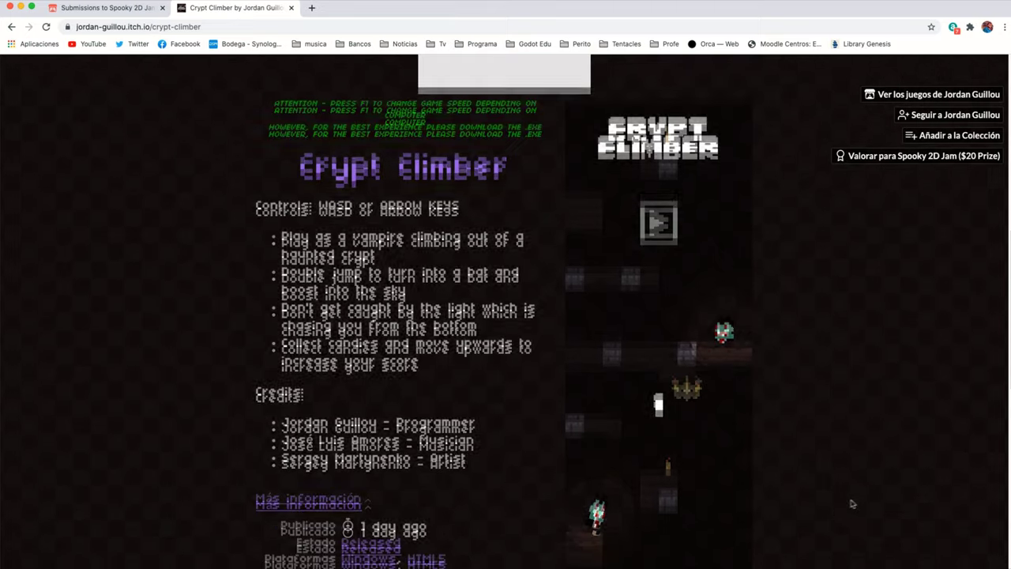
scroll(875, 497, "down", 1)
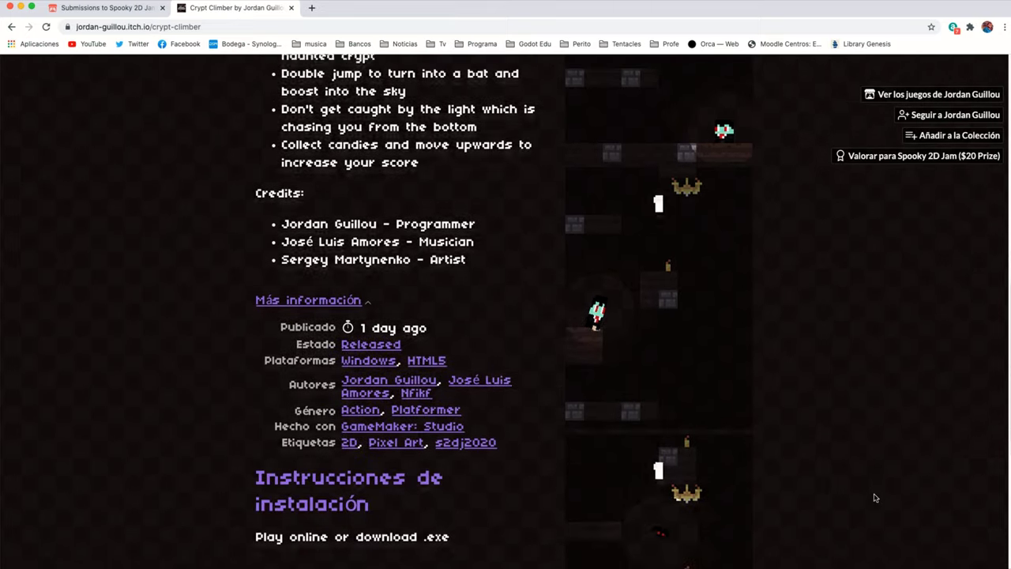
scroll(874, 498, "down", 1)
scroll(875, 498, "down", 2)
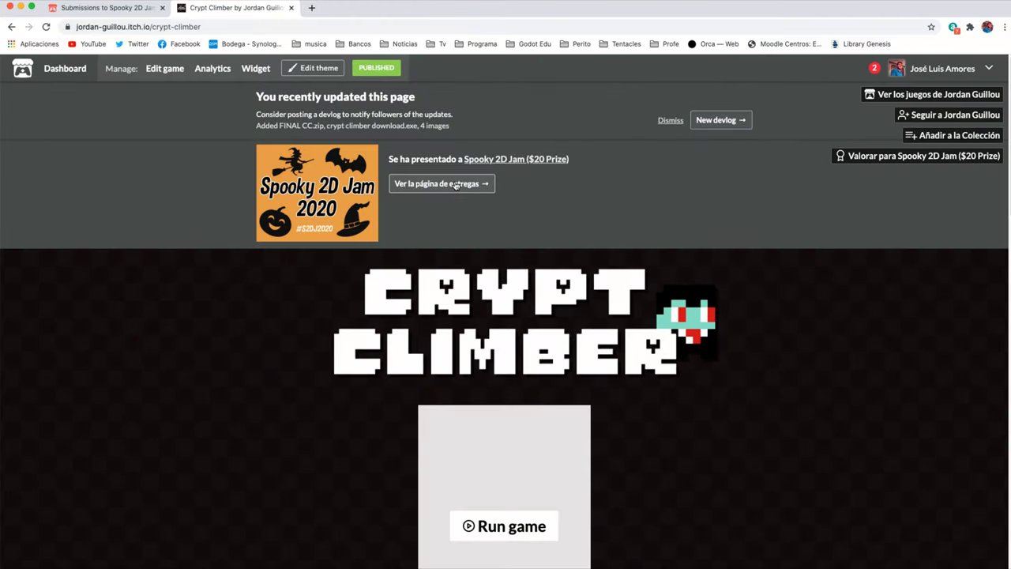
Open Crypt Climber's Spooky 2D Jam submission page and view its rating and comment sections
left_click(456, 185)
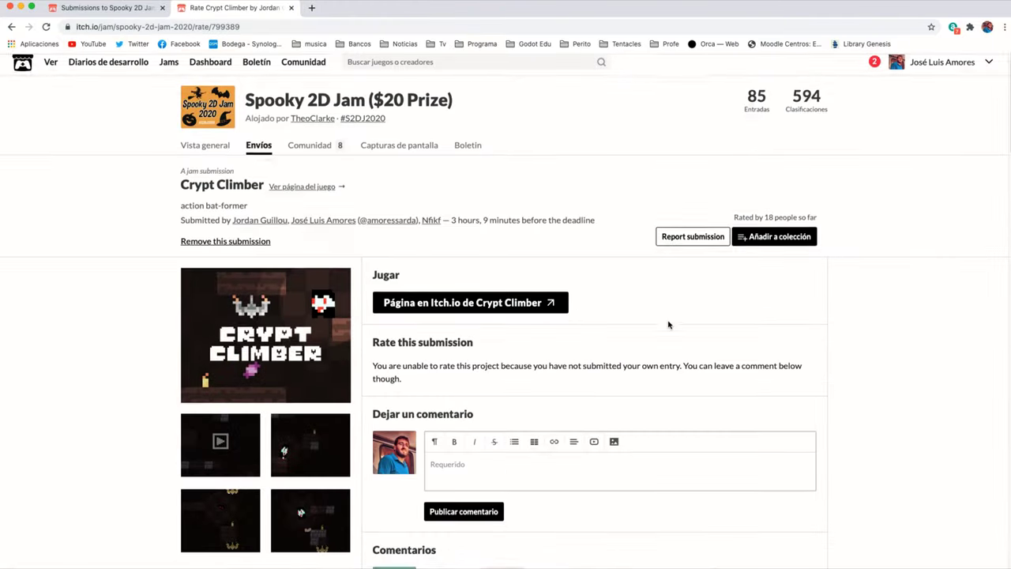
scroll(668, 325, "down", 2)
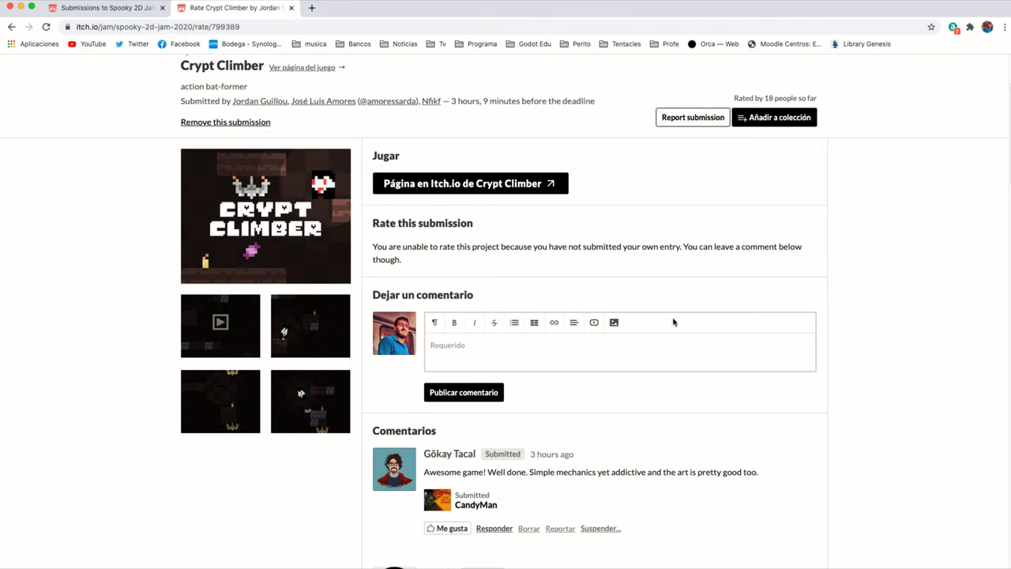